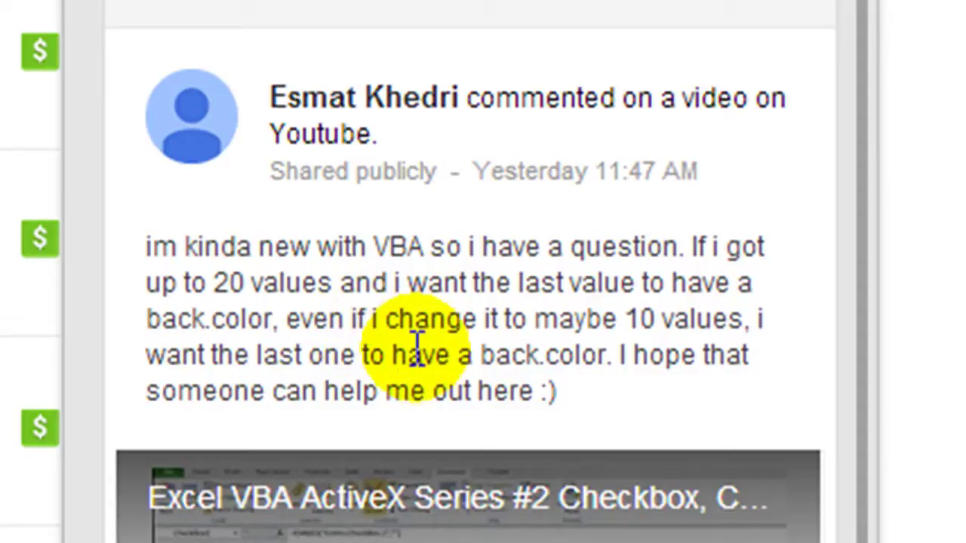
Highlight the viewer's question about giving the last of 20 values a back color
{"action": "left_click_drag", "start_coordinate": [214, 282], "coordinate": [512, 283]}
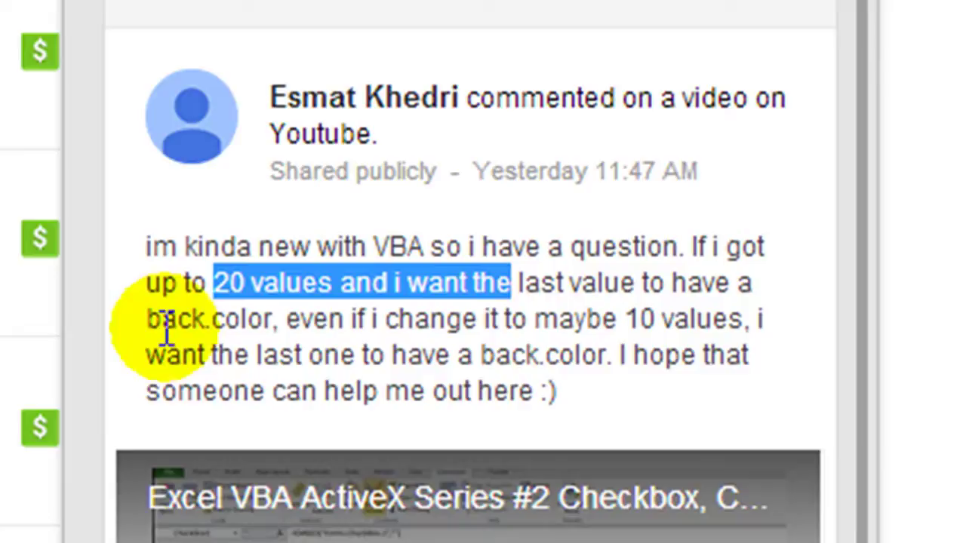
{"action": "left_click_drag", "start_coordinate": [148, 319], "coordinate": [316, 338]}
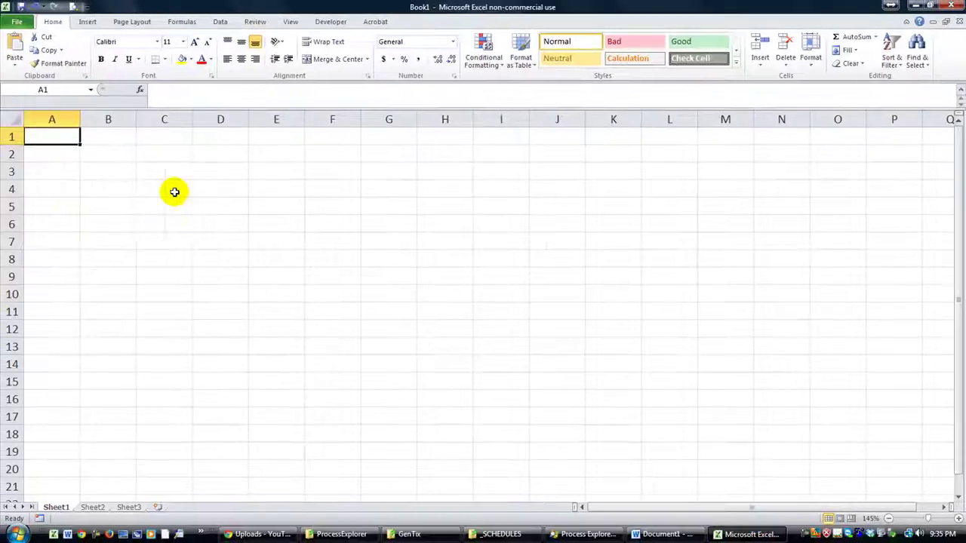
Fill A1:A15 with =RANDBETWEEN(1,500) using Ctrl+Enter
{"action": "left_click", "coordinate": [74, 189]}
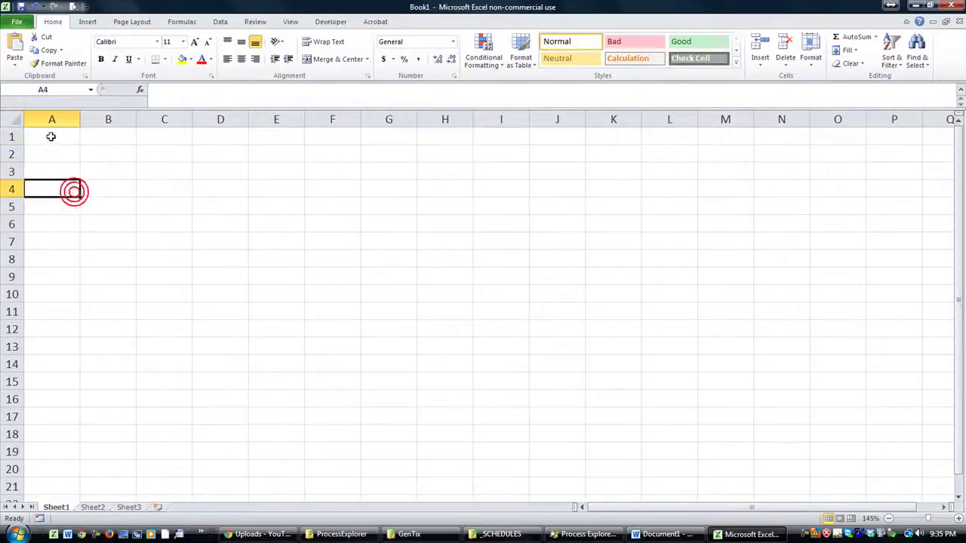
{"action": "left_click_drag", "start_coordinate": [50, 135], "coordinate": [40, 447]}
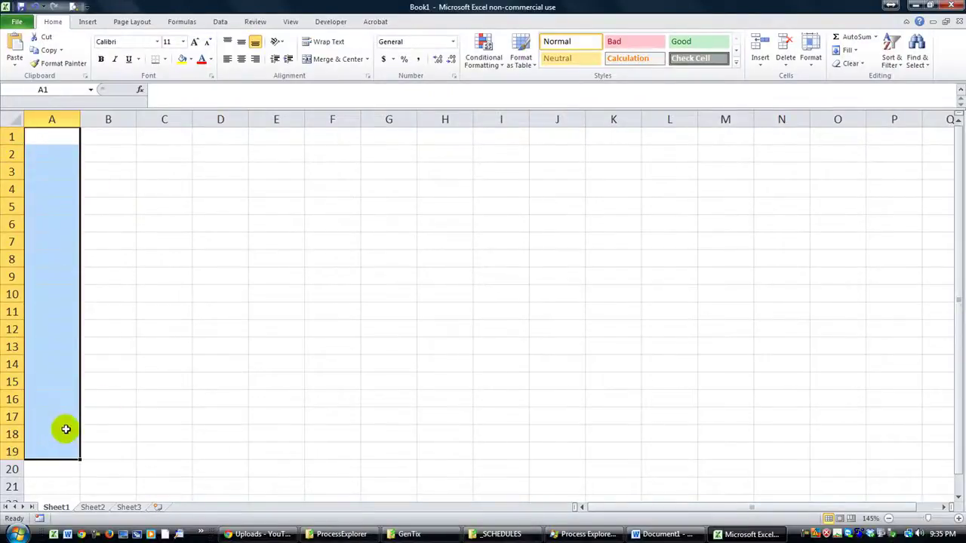
{"action": "left_click", "coordinate": [73, 382]}
{"action": "left_click", "coordinate": [65, 137]}
{"action": "left_click_drag", "start_coordinate": [65, 137], "coordinate": [46, 375]}
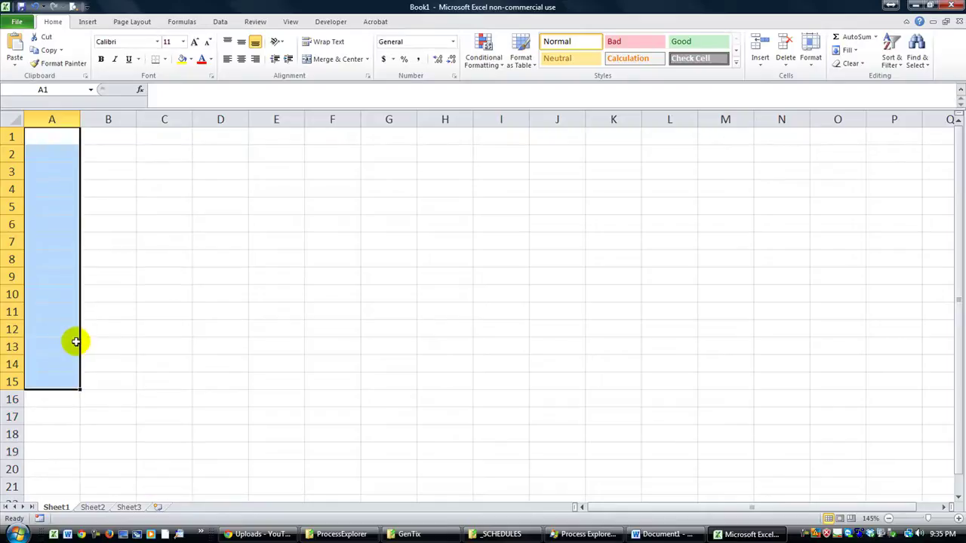
{"action": "type", "text": "=randb"}
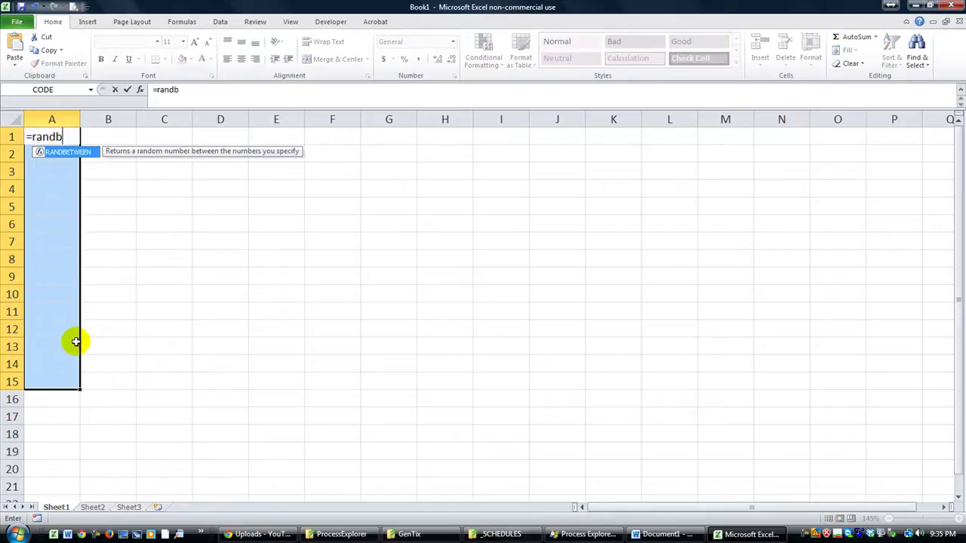
{"action": "key", "text": "Tab"}
{"action": "type", "text": "1"}
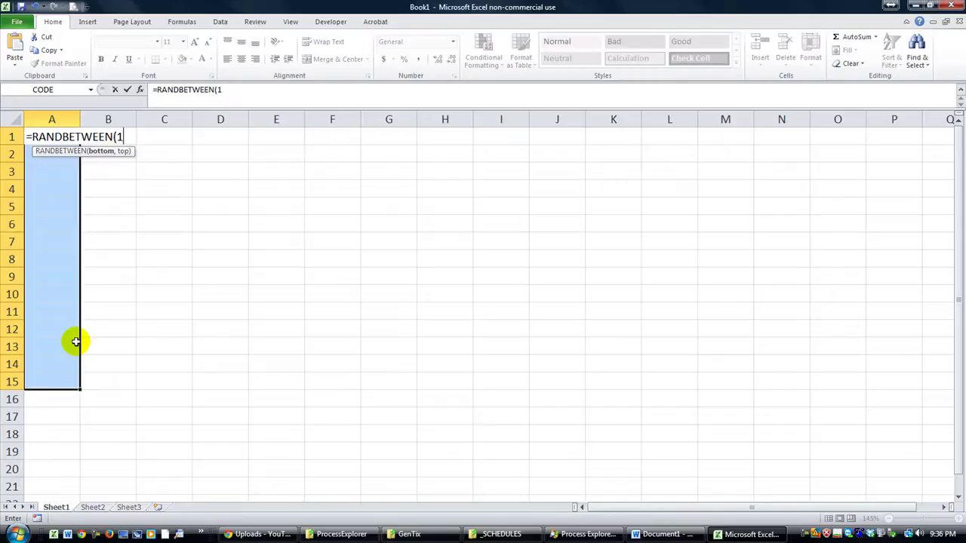
{"action": "type", "text": ",500"}
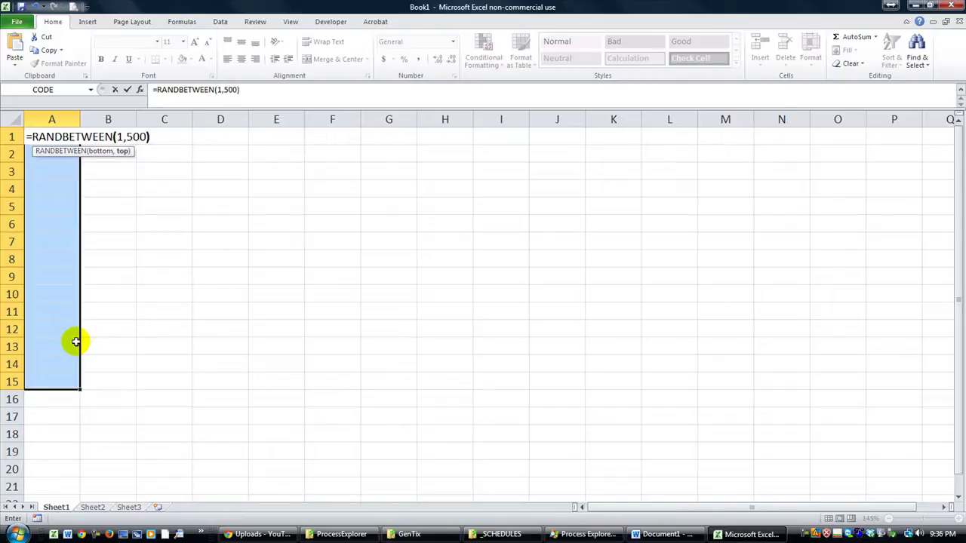
{"action": "key", "text": "ctrl+Return"}
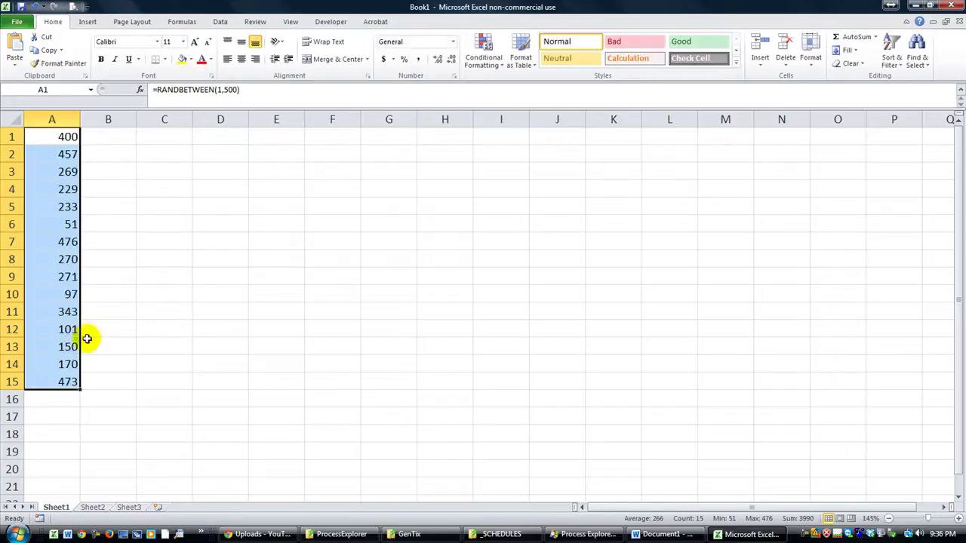
Convert the random numbers in A1:A15 to static values and spot-check A1 and A7
{"action": "key", "text": "ctrl+c"}
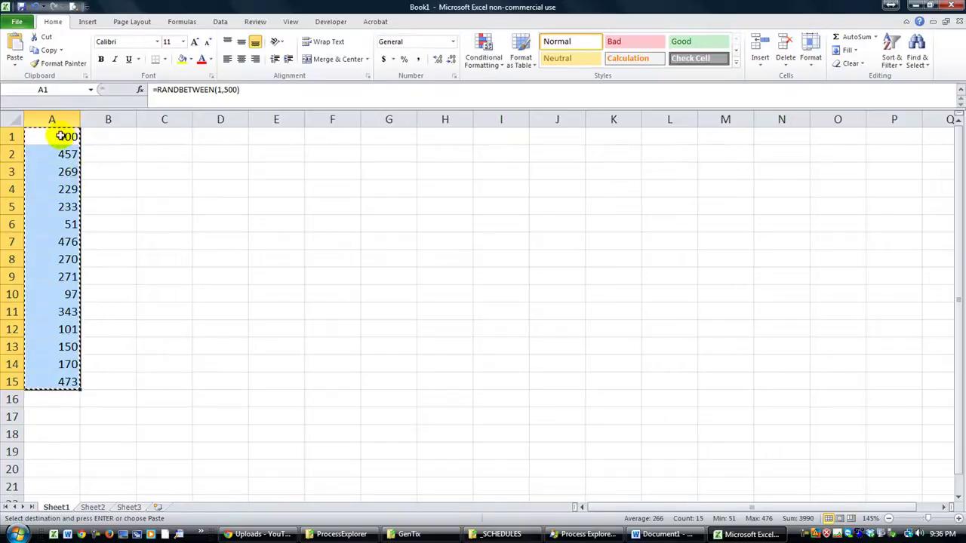
{"action": "right_click", "coordinate": [62, 138]}
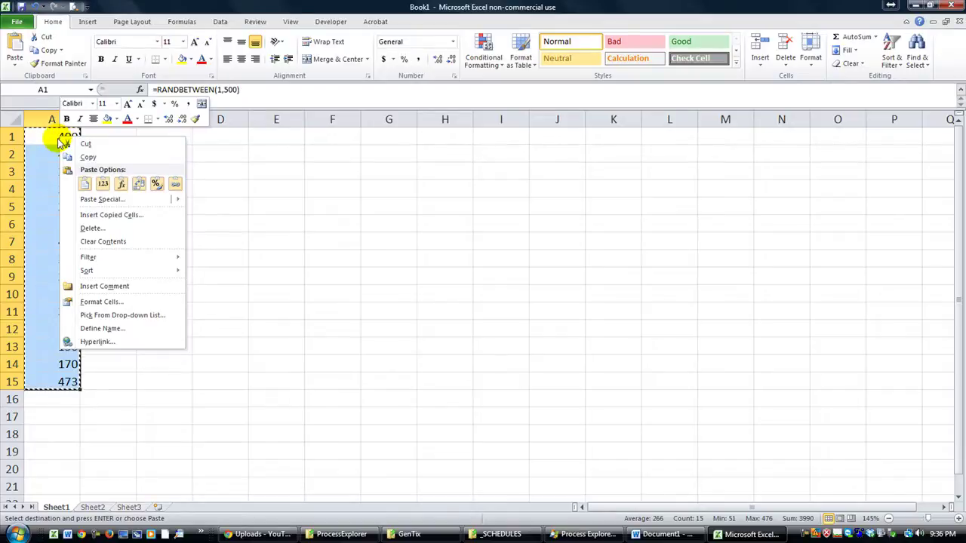
{"action": "left_click", "coordinate": [104, 185]}
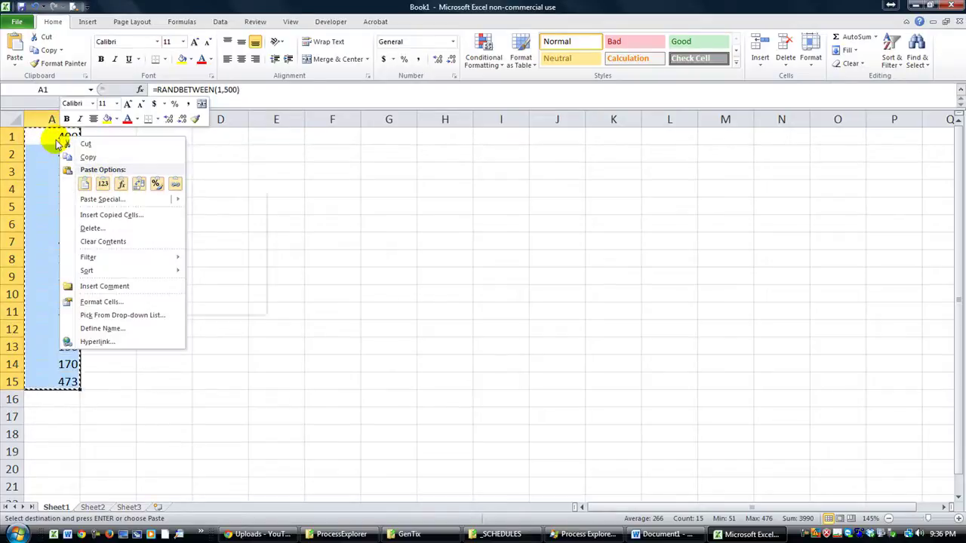
{"action": "left_click", "coordinate": [103, 186]}
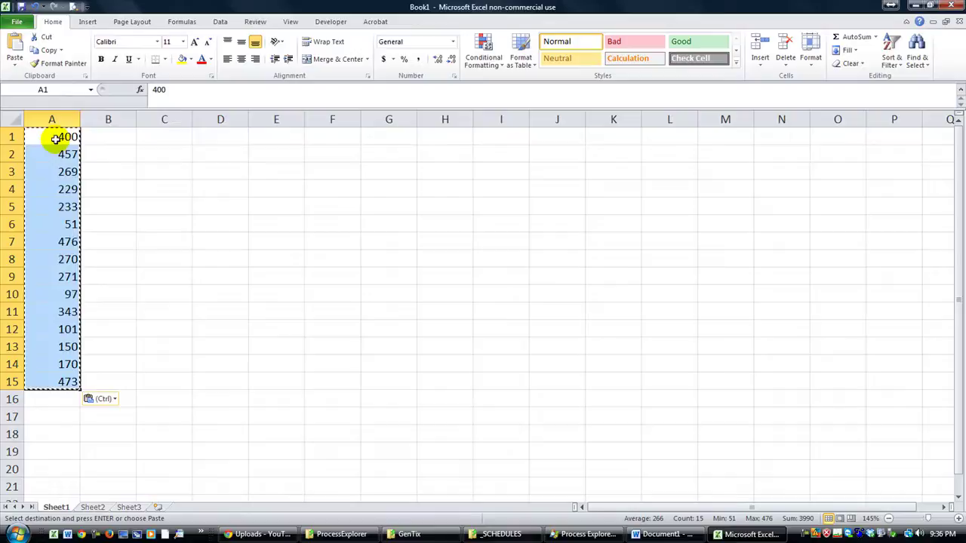
{"action": "left_click", "coordinate": [56, 139]}
{"action": "left_click", "coordinate": [56, 172]}
{"action": "left_click", "coordinate": [54, 243]}
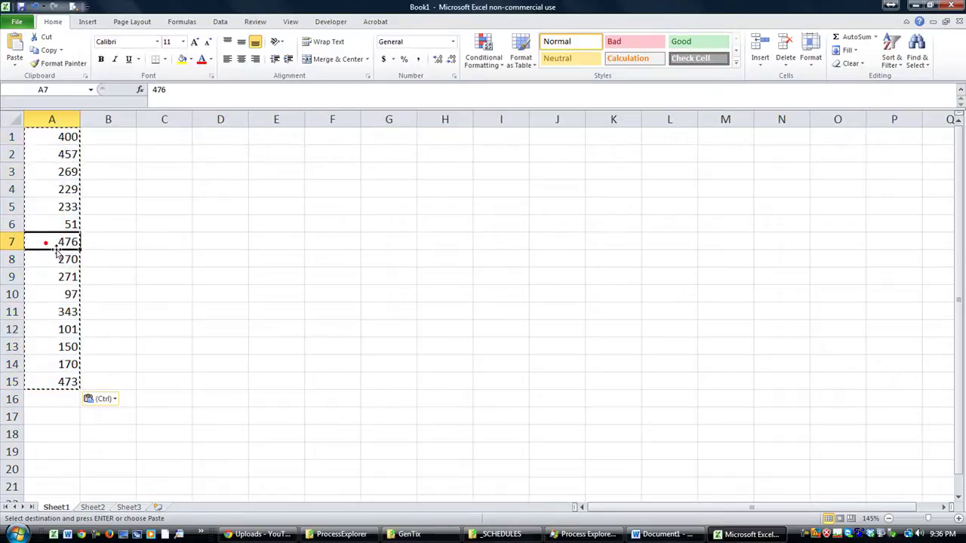
{"action": "key", "text": "Escape"}
{"action": "left_click", "coordinate": [144, 191]}
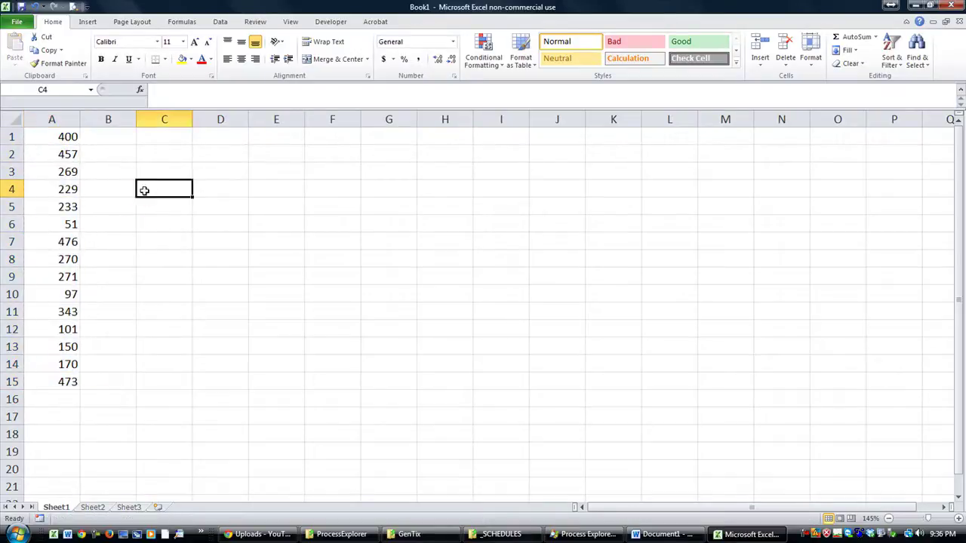
{"action": "left_click_drag", "start_coordinate": [45, 136], "coordinate": [76, 370]}
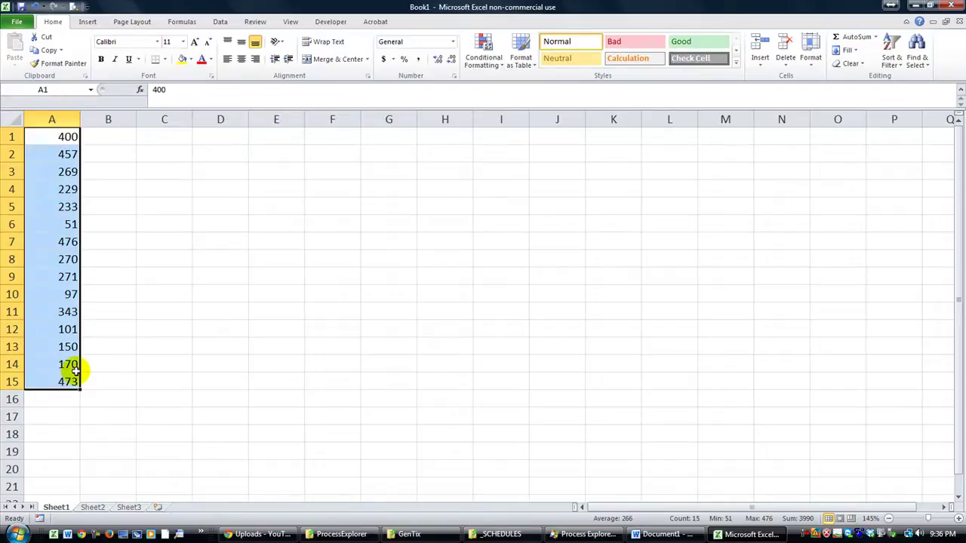
{"action": "left_click", "coordinate": [53, 382]}
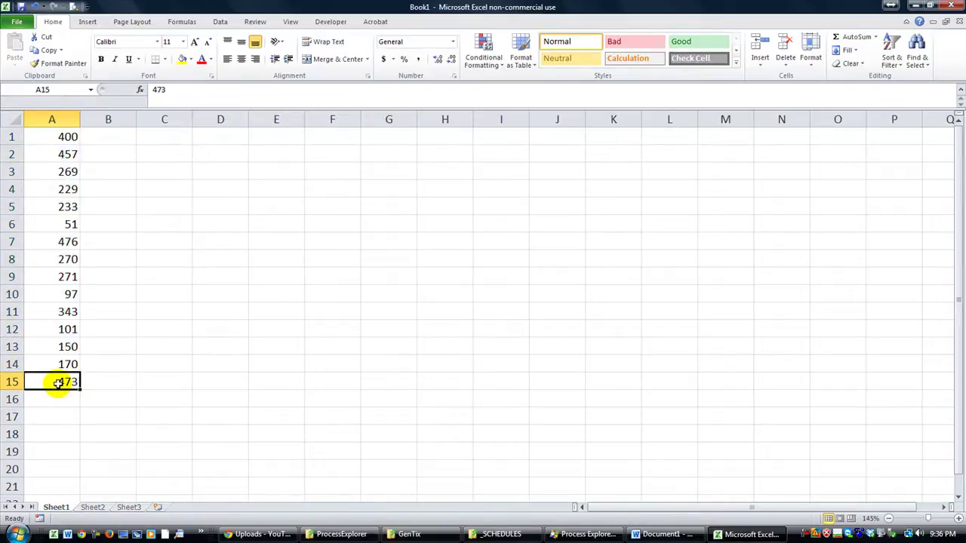
{"action": "left_click", "coordinate": [182, 60]}
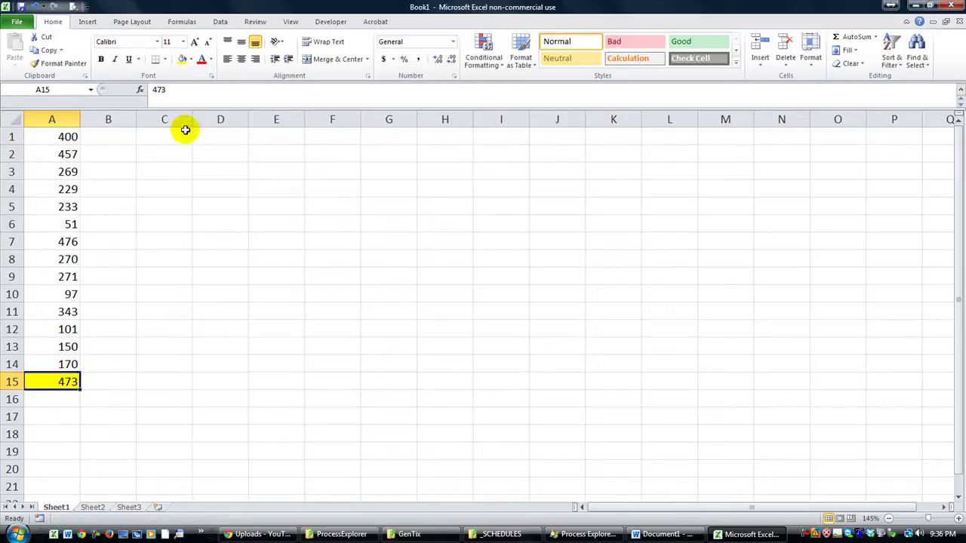
{"action": "left_click", "coordinate": [189, 60]}
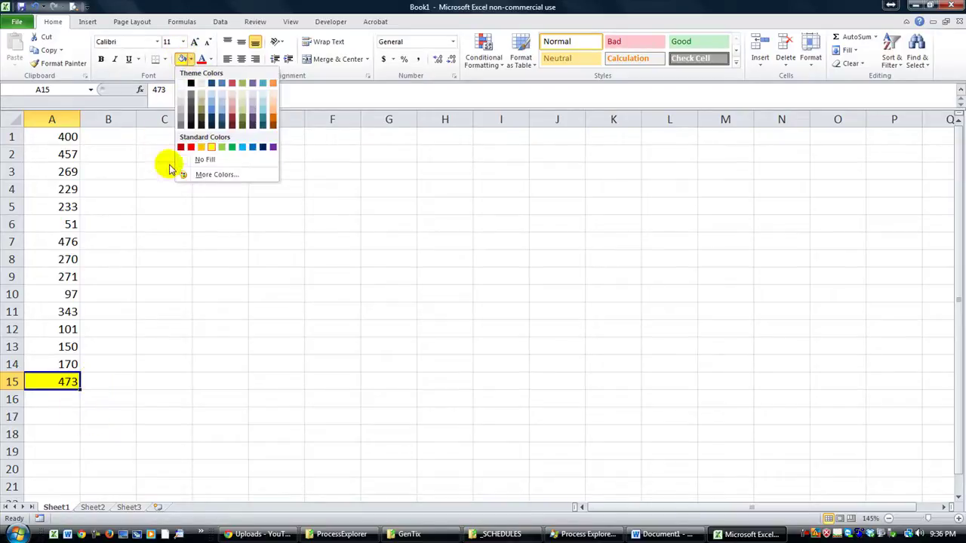
{"action": "left_click", "coordinate": [195, 162]}
{"action": "left_click", "coordinate": [144, 325]}
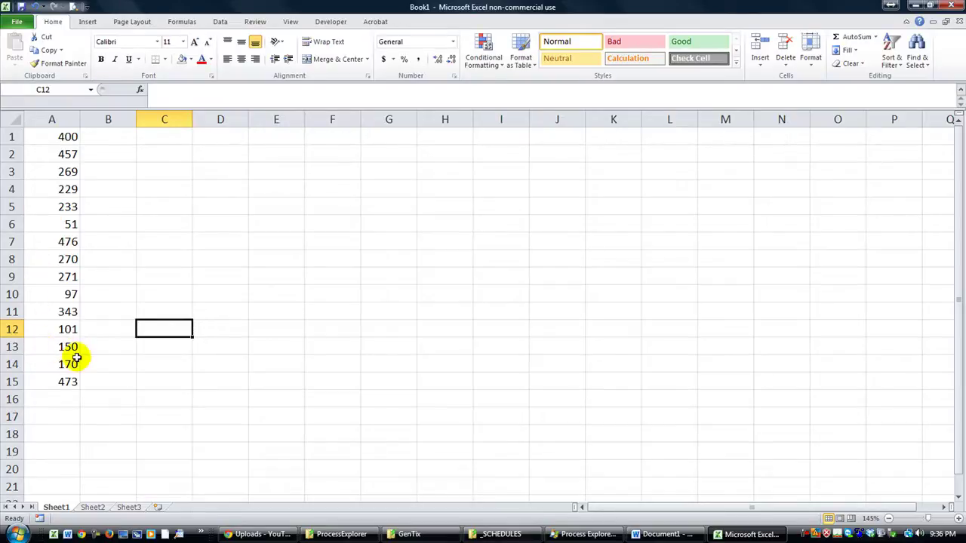
After trial selections of A1:A15, select the entire column A via its header
{"action": "left_click_drag", "start_coordinate": [64, 137], "coordinate": [46, 378]}
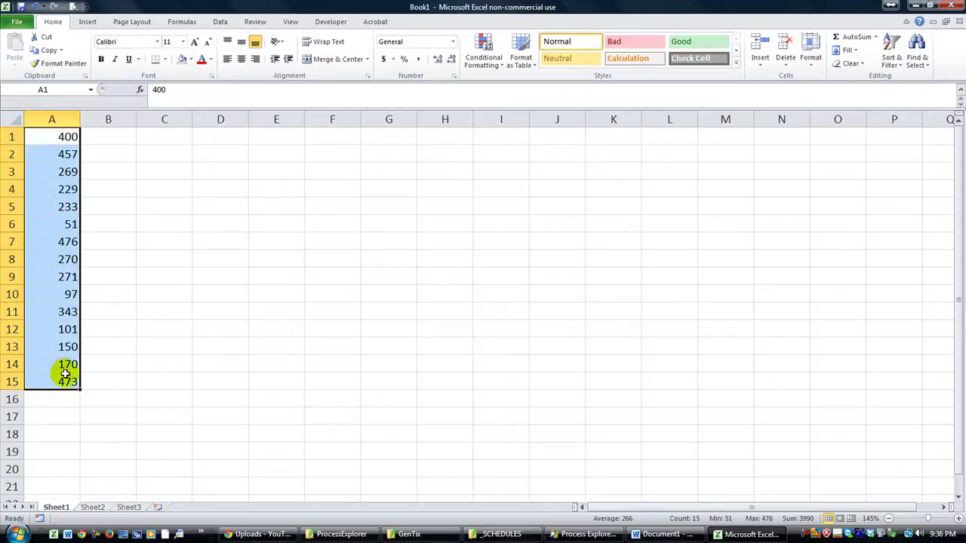
{"action": "left_click", "coordinate": [107, 387]}
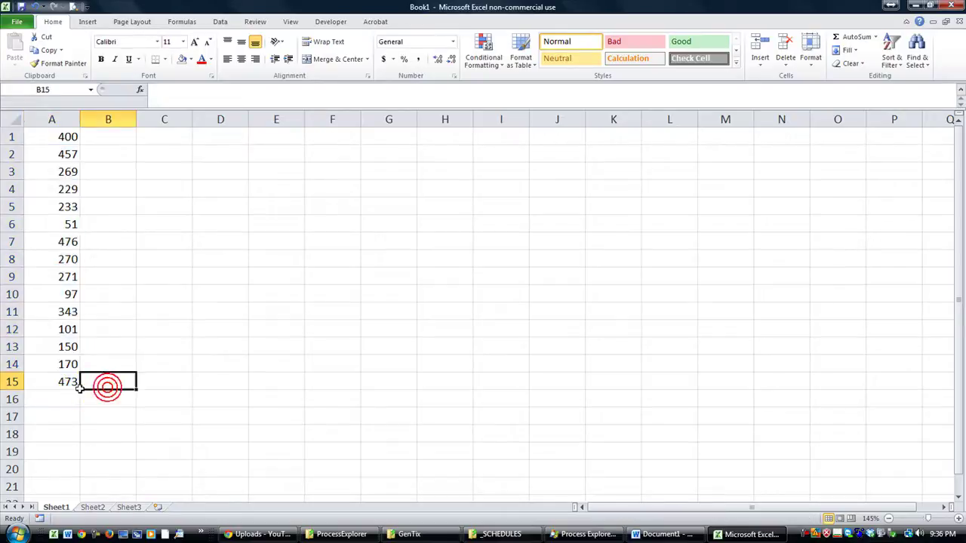
{"action": "left_click_drag", "start_coordinate": [51, 136], "coordinate": [41, 412]}
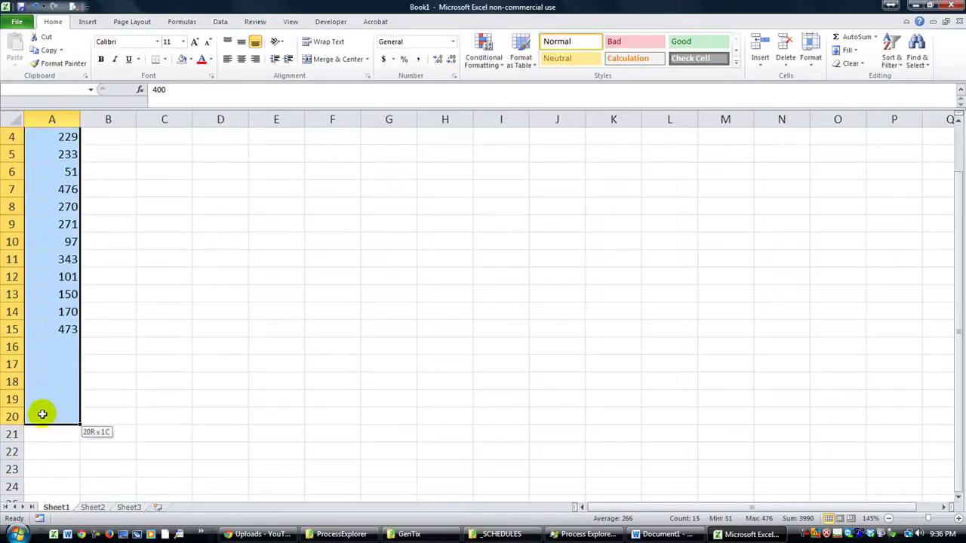
{"action": "scroll", "coordinate": [92, 431], "scroll_direction": "up", "scroll_amount": 1}
{"action": "left_click", "coordinate": [68, 259]}
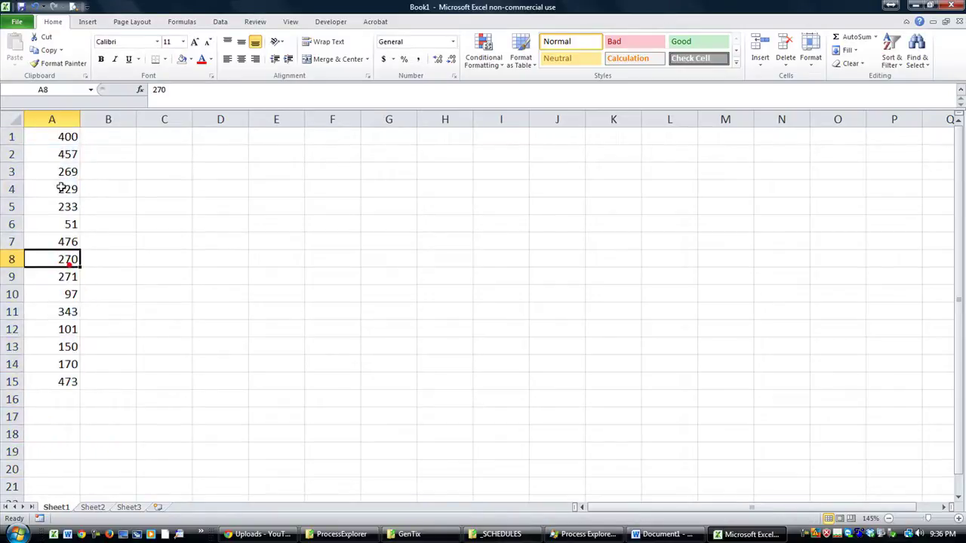
{"action": "left_click", "coordinate": [52, 121]}
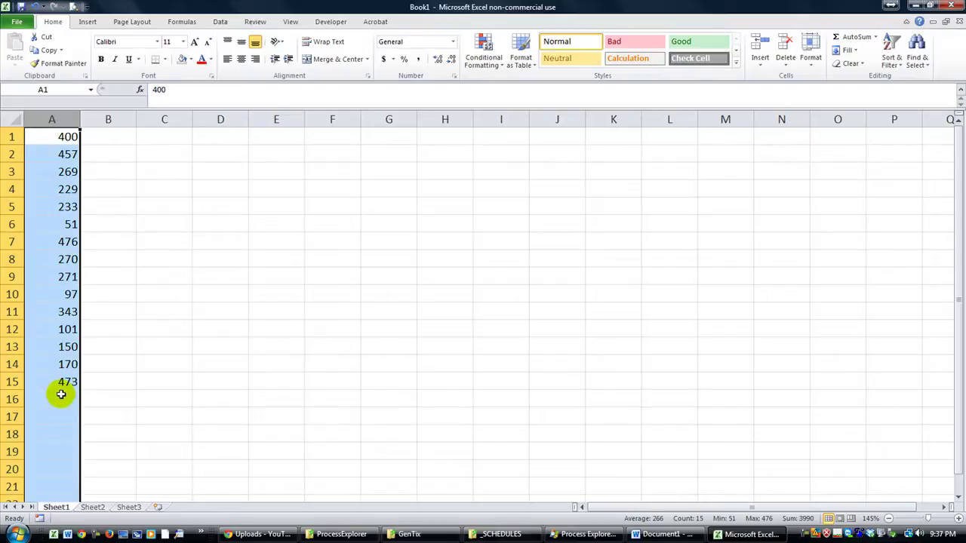
Open the Conditional Formatting Rules Manager with Alt+O, D, move it aside, and start a new rule
{"action": "key", "text": "alt+o"}
{"action": "key", "text": "d"}
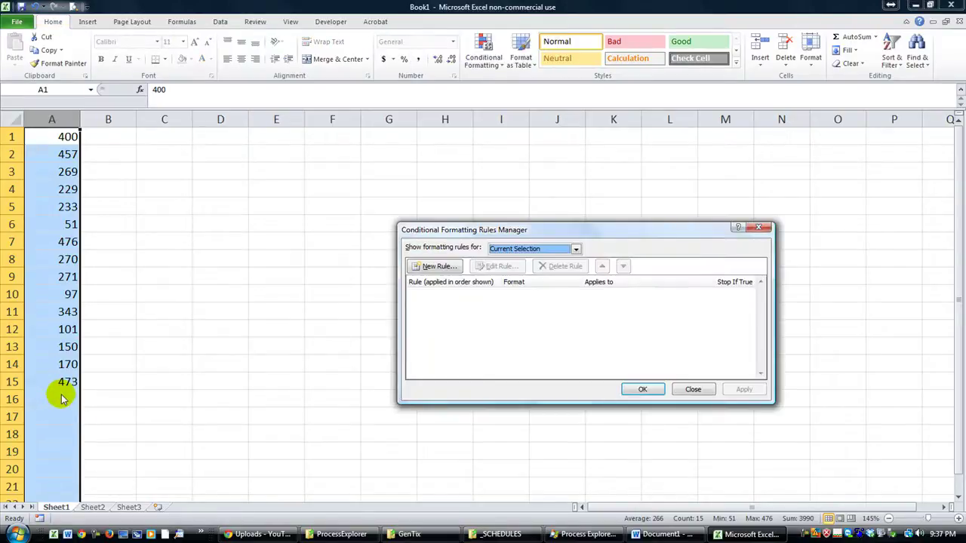
{"action": "left_click_drag", "start_coordinate": [458, 228], "coordinate": [234, 224]}
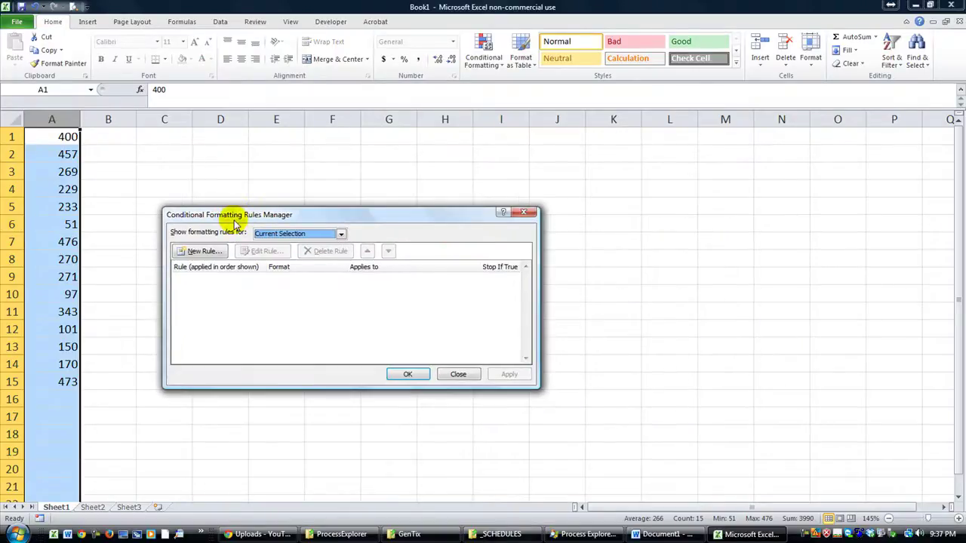
{"action": "left_click_drag", "start_coordinate": [256, 208], "coordinate": [195, 206]}
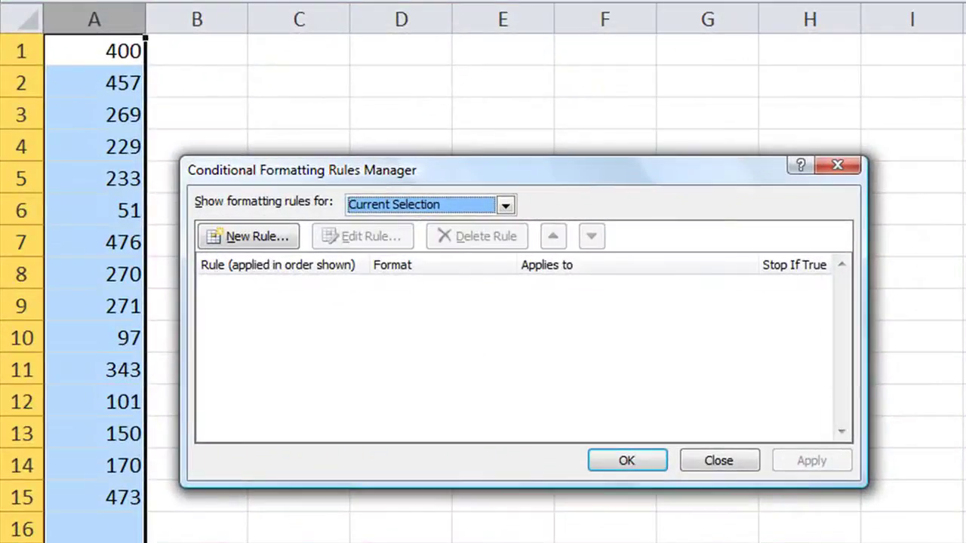
{"action": "left_click_drag", "start_coordinate": [534, 173], "coordinate": [524, 141]}
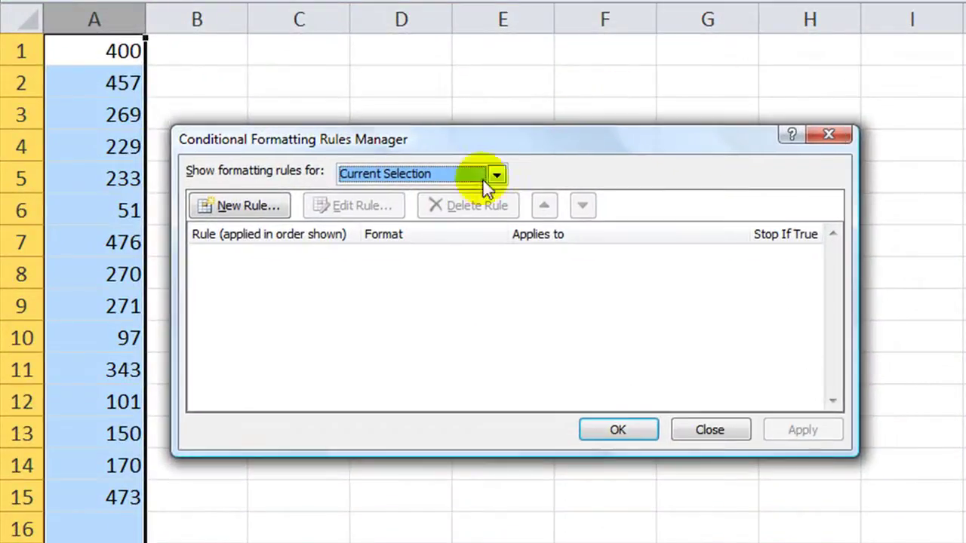
{"action": "left_click", "coordinate": [249, 214]}
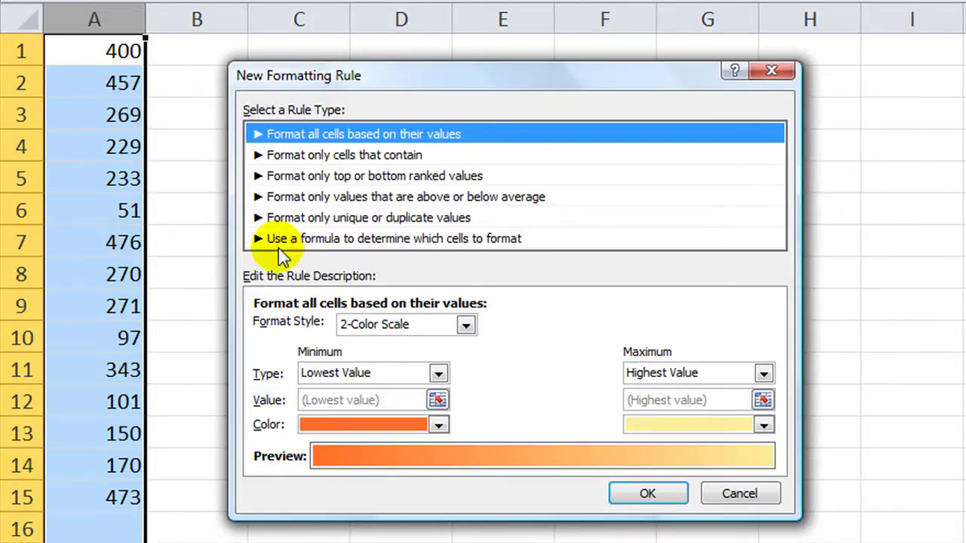
Choose 'Use a formula to determine which cells to format' and focus the formula box
{"action": "left_click", "coordinate": [310, 238]}
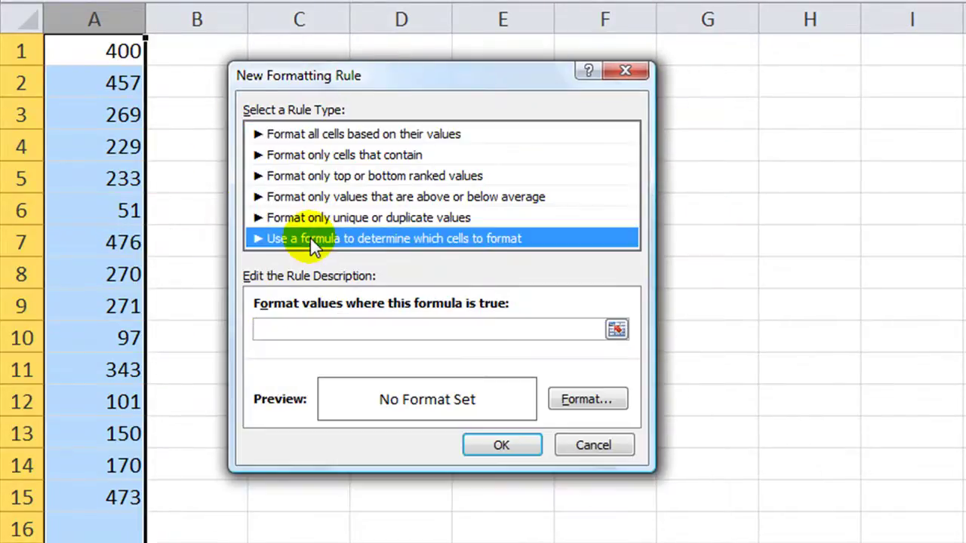
{"action": "left_click", "coordinate": [370, 328]}
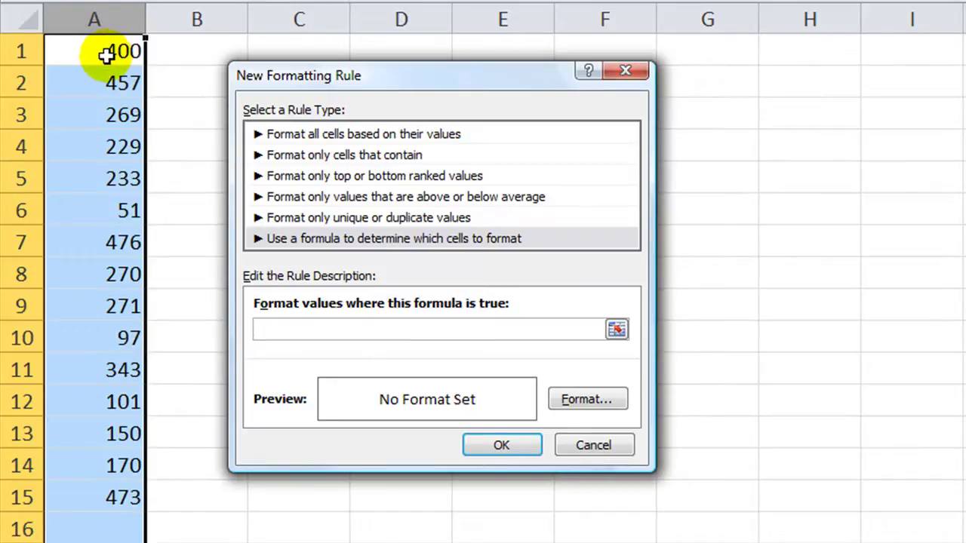
Insert a fully relative A1 reference into the rule's formula box
{"action": "left_click", "coordinate": [106, 51]}
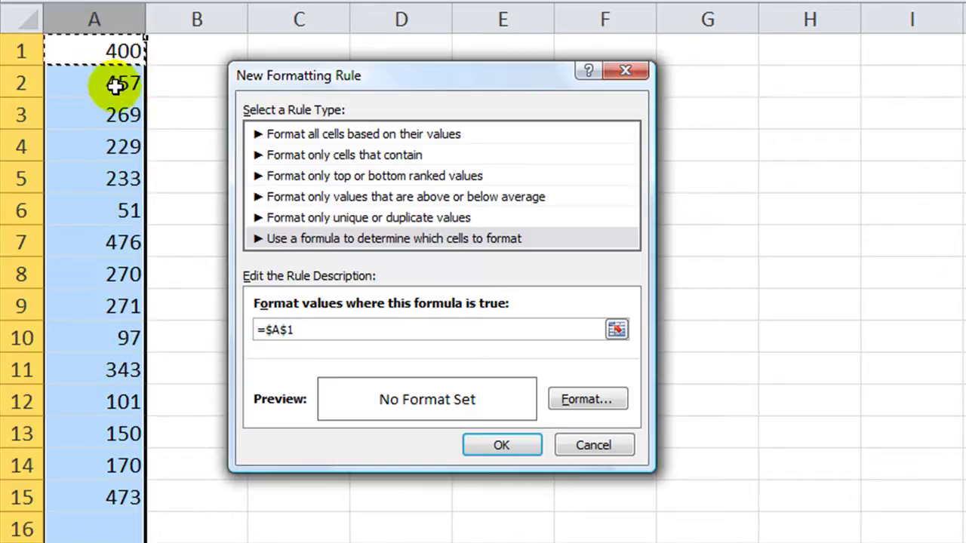
{"action": "left_click", "coordinate": [322, 324]}
{"action": "key", "text": "F4"}
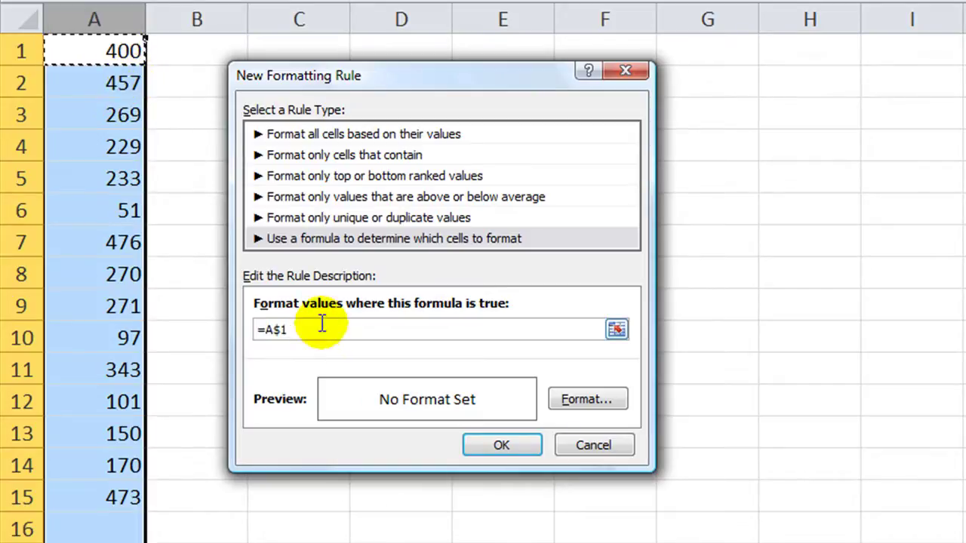
{"action": "key", "text": "F4"}
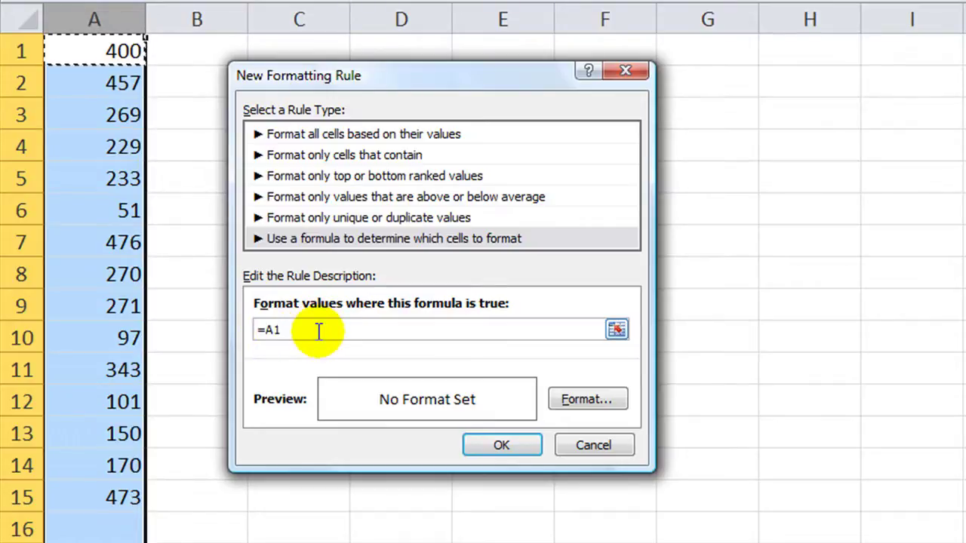
Extend the formula to =and(A1<>"",A2=""
{"action": "left_click", "coordinate": [266, 329]}
{"action": "type", "text": "and"}
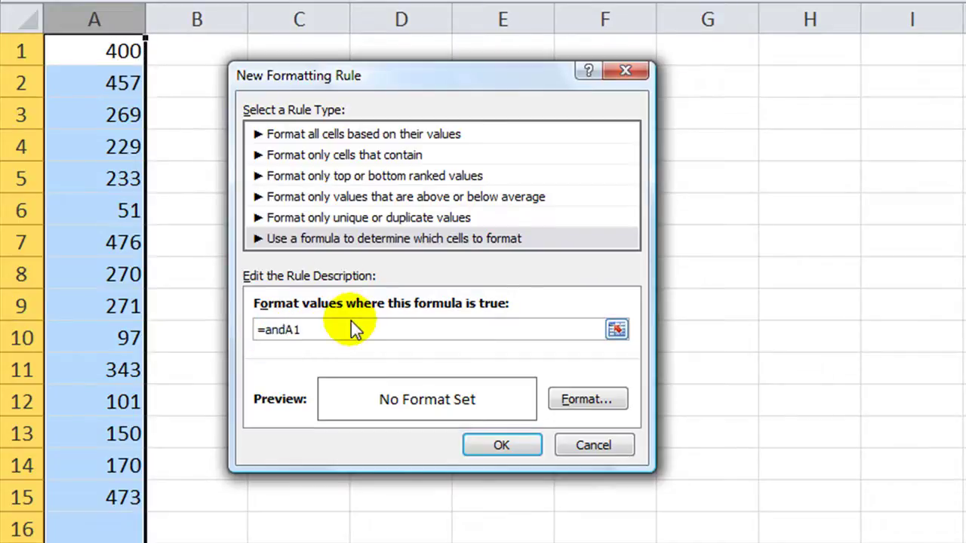
{"action": "type", "text": "("}
{"action": "left_click", "coordinate": [336, 326]}
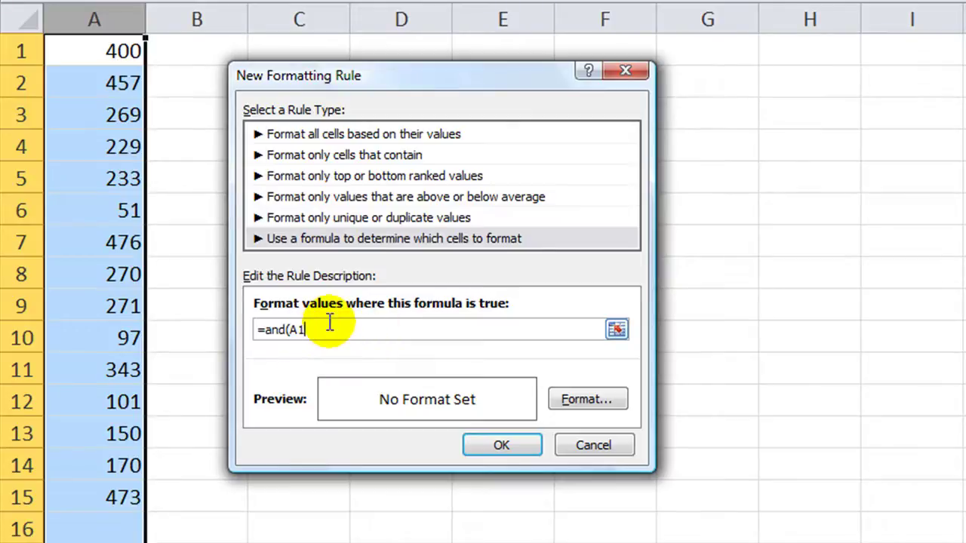
{"action": "type", "text": "<>"}
{"action": "left_click_drag", "start_coordinate": [304, 329], "coordinate": [318, 330]}
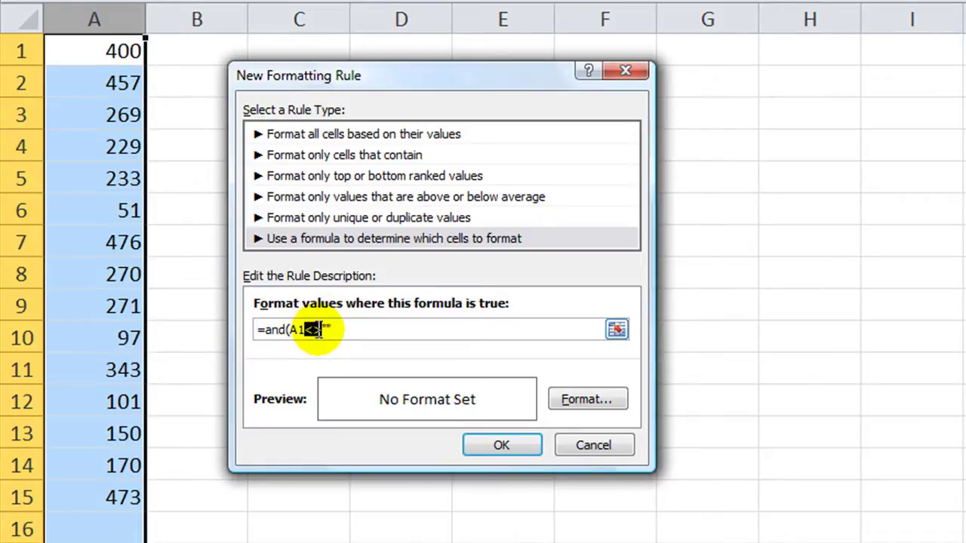
{"action": "left_click", "coordinate": [376, 329]}
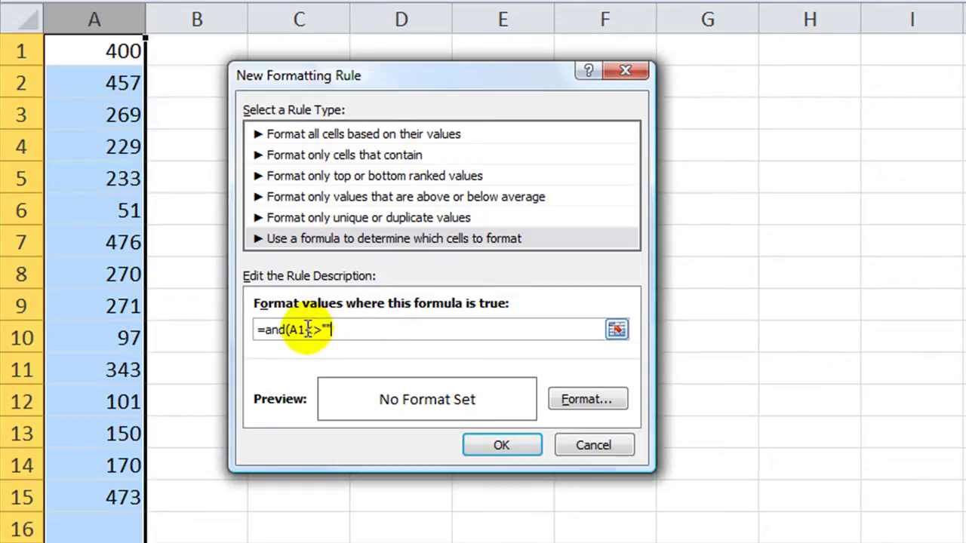
{"action": "type", "text": ","}
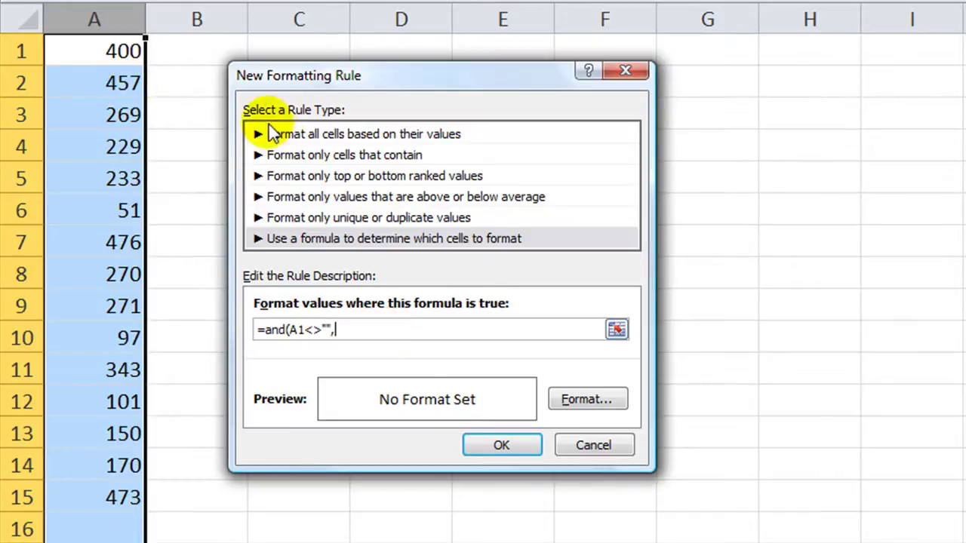
{"action": "type", "text": "A2"}
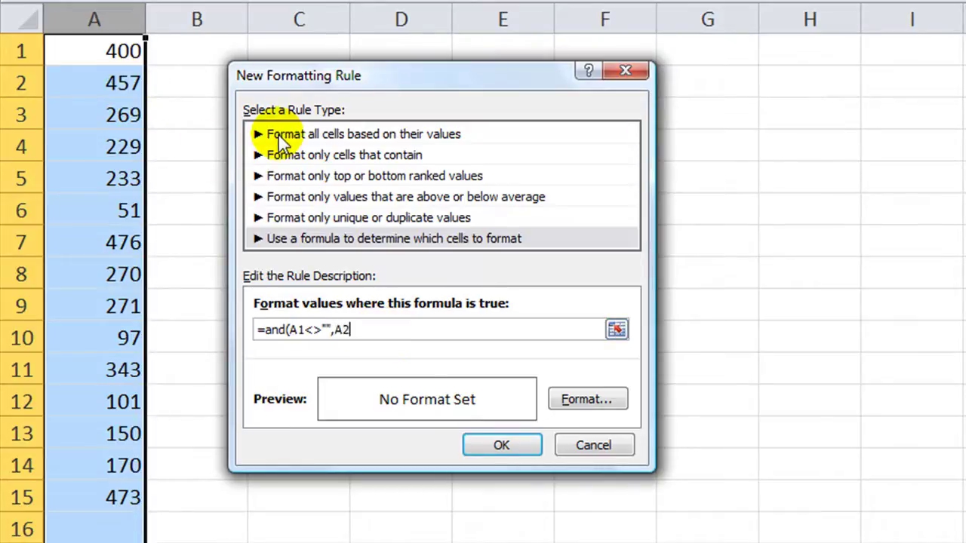
{"action": "type", "text": "=\"\""}
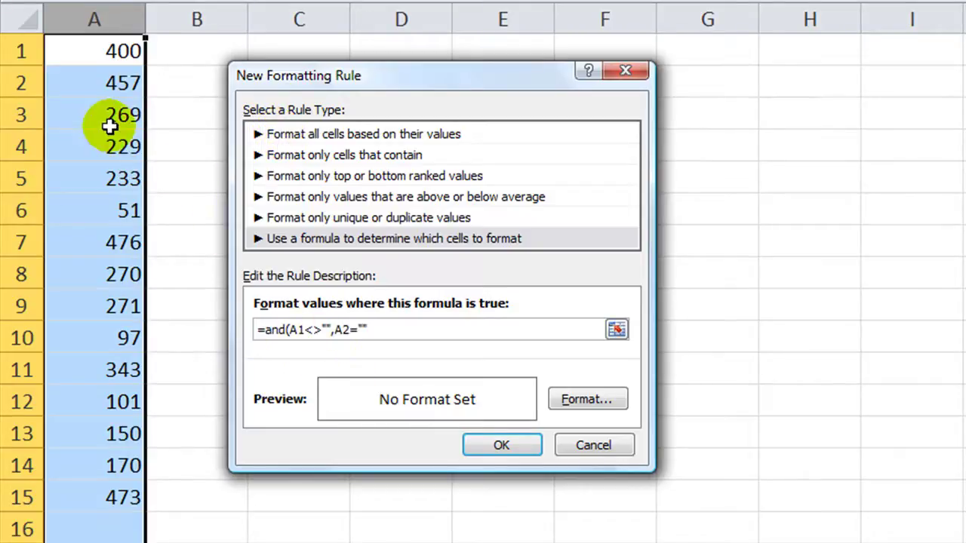
Close the formula as =and(A1<>"",A2="") and highlight its conditions to explain them
{"action": "left_click", "coordinate": [312, 330]}
{"action": "left_click_drag", "start_coordinate": [312, 329], "coordinate": [323, 329]}
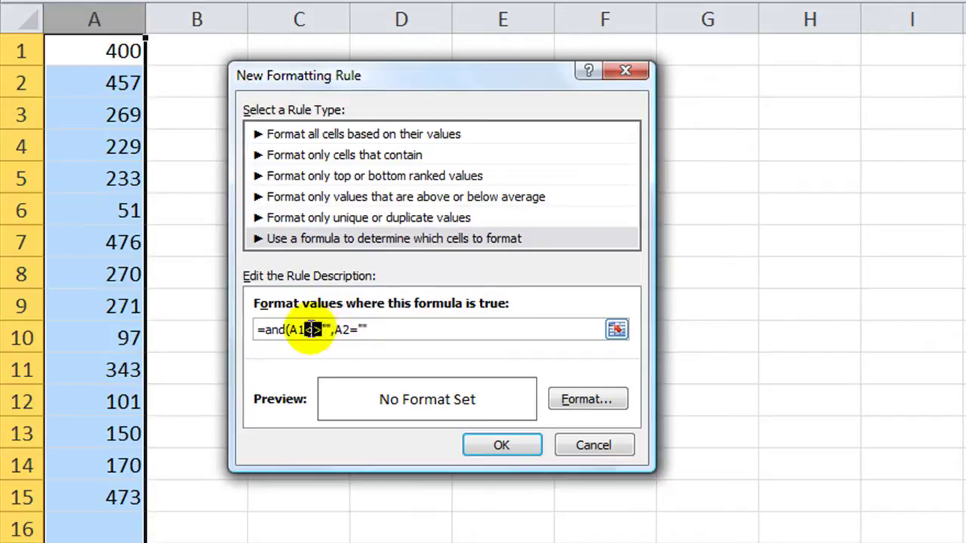
{"action": "left_click_drag", "start_coordinate": [335, 329], "coordinate": [349, 329]}
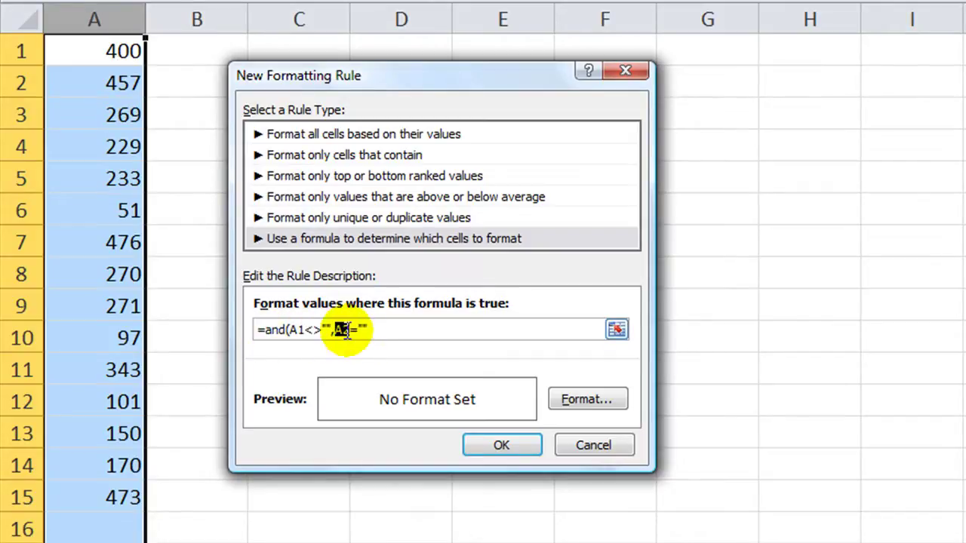
{"action": "left_click", "coordinate": [352, 330]}
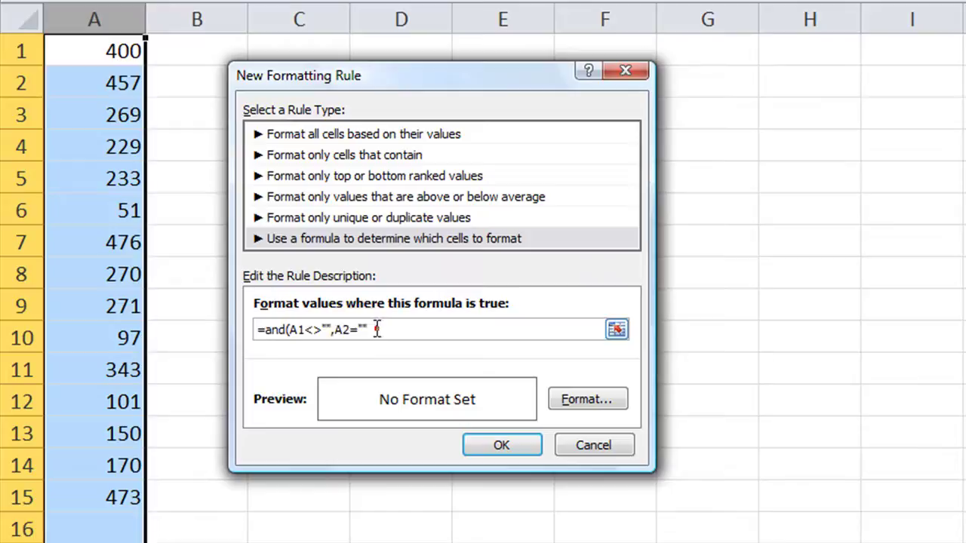
{"action": "left_click", "coordinate": [377, 330]}
{"action": "type", "text": ")"}
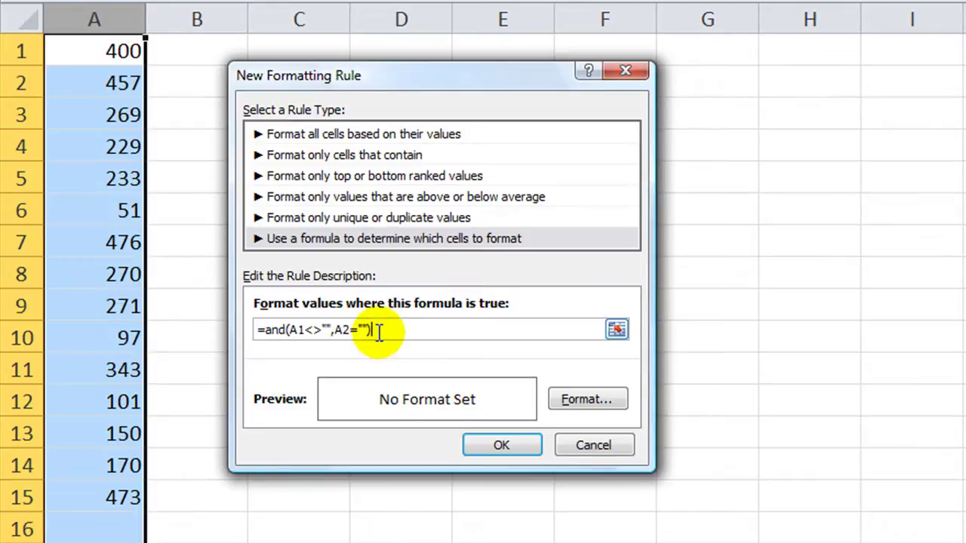
{"action": "left_click_drag", "start_coordinate": [292, 330], "coordinate": [369, 329]}
{"action": "left_click", "coordinate": [337, 330]}
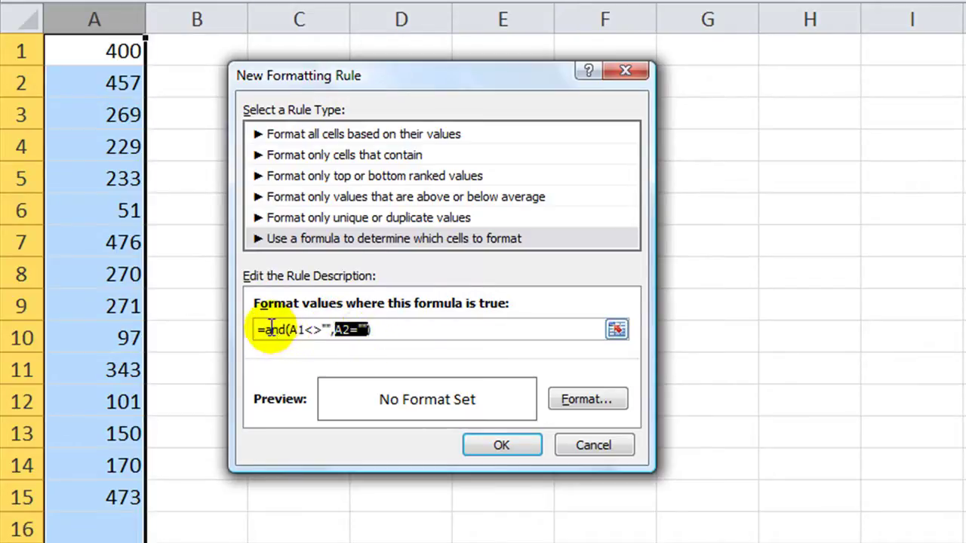
Give matching cells a light green fill and bold text, then confirm all three dialogs
{"action": "left_click", "coordinate": [564, 398]}
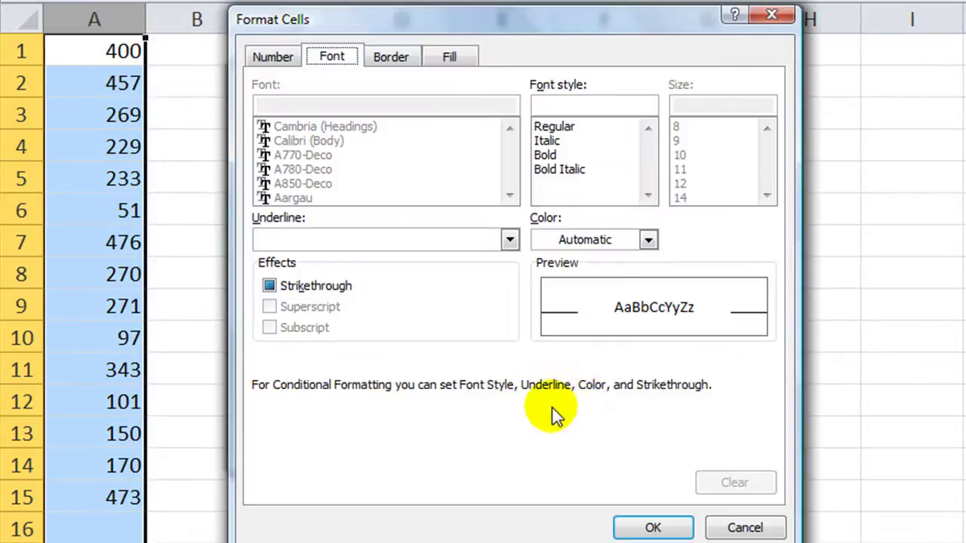
{"action": "left_click", "coordinate": [449, 58]}
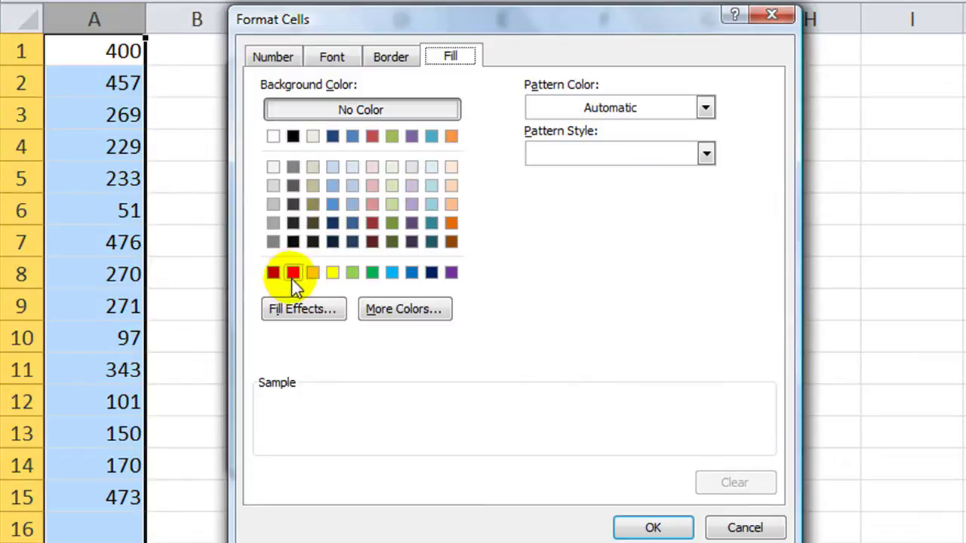
{"action": "left_click", "coordinate": [353, 273]}
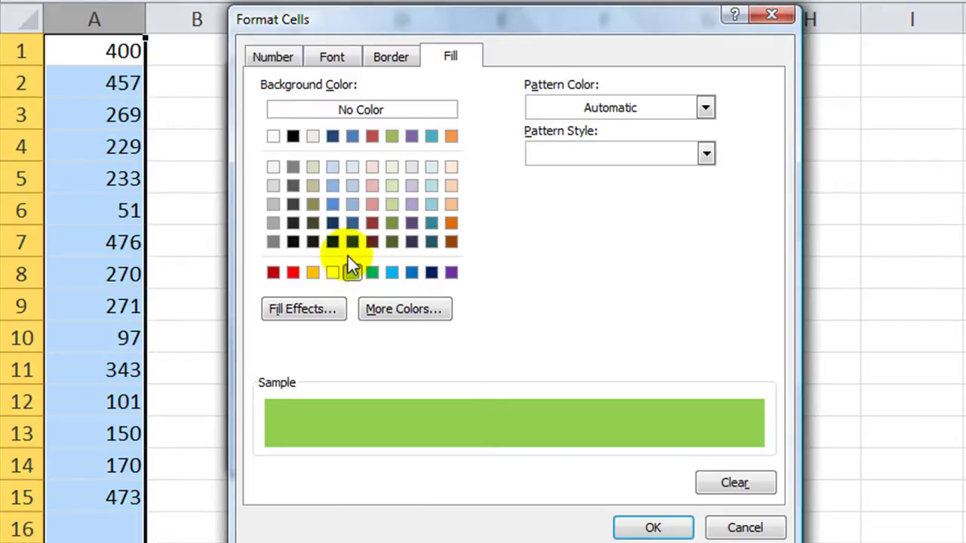
{"action": "left_click", "coordinate": [338, 58]}
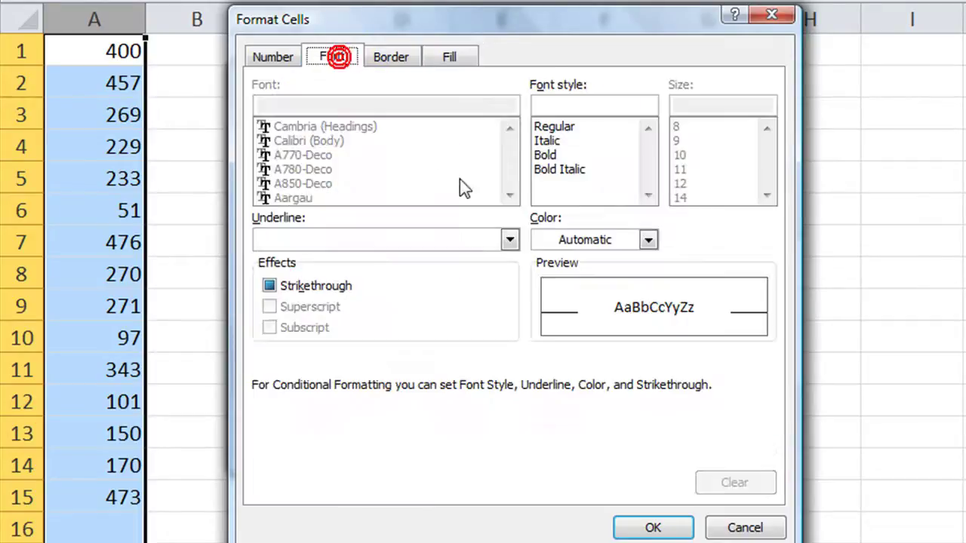
{"action": "left_click", "coordinate": [544, 156]}
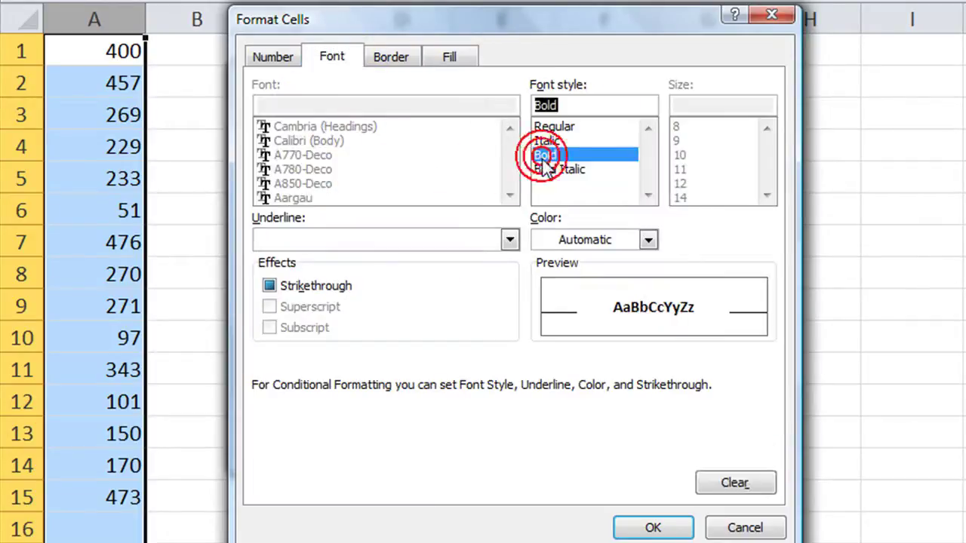
{"action": "left_click", "coordinate": [650, 527]}
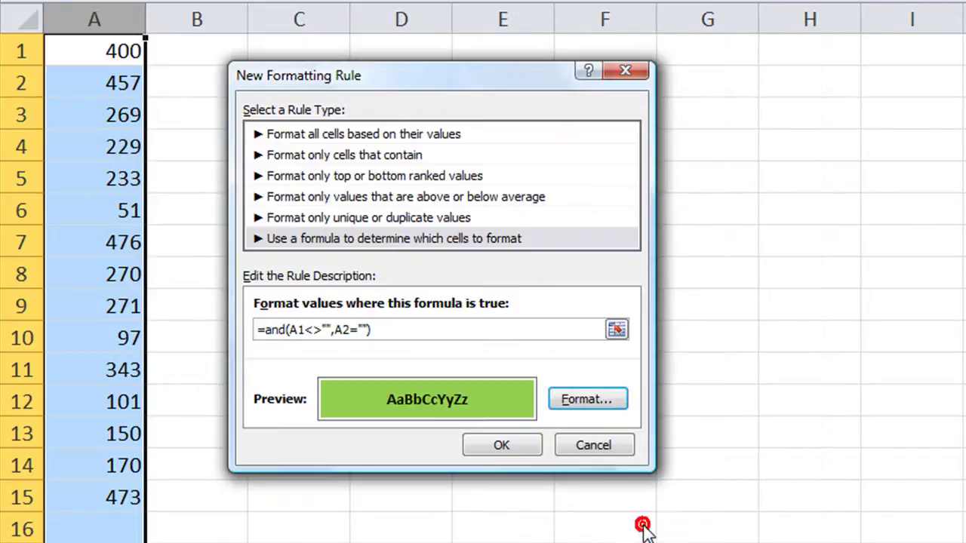
{"action": "left_click", "coordinate": [500, 445]}
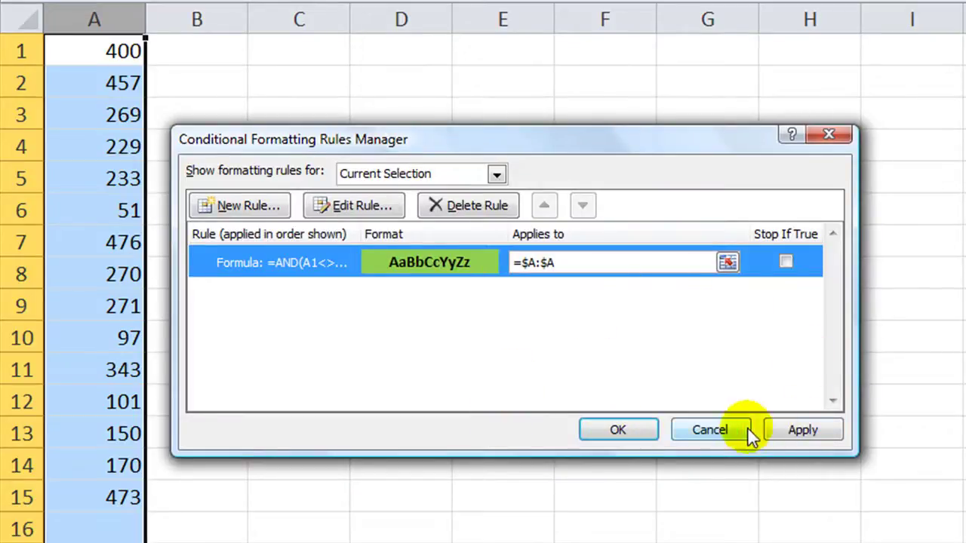
{"action": "left_click", "coordinate": [619, 430]}
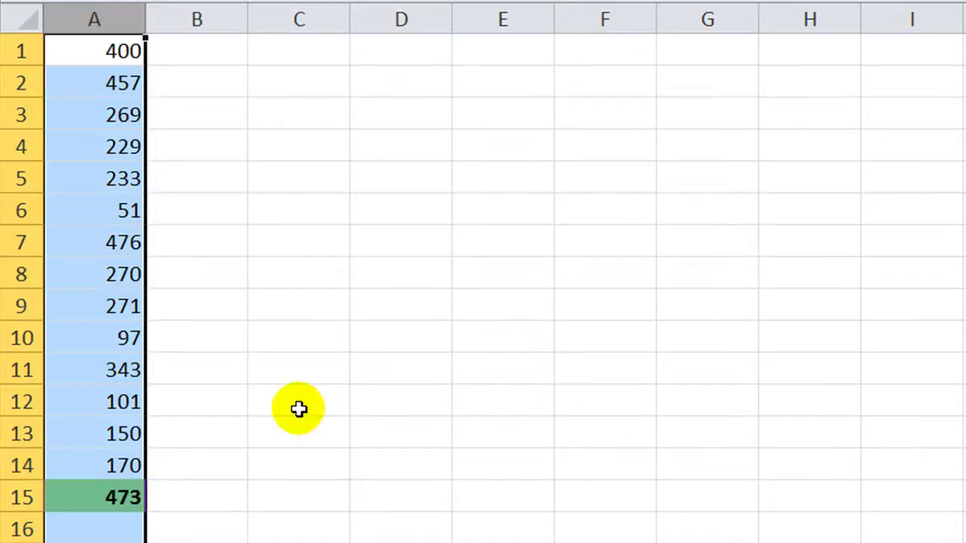
Delete 473 from A15 and the values in A11:A14 to test the rule
{"action": "left_click", "coordinate": [299, 408]}
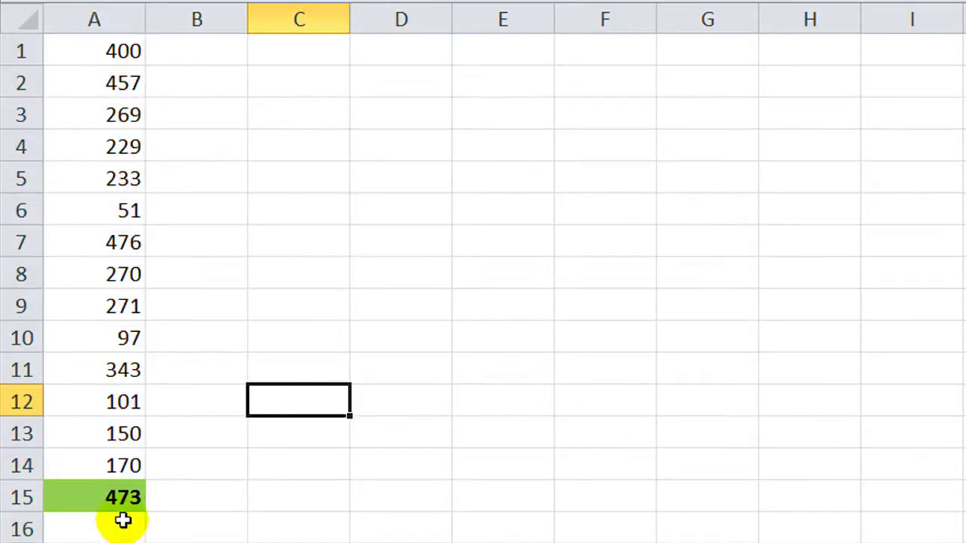
{"action": "left_click", "coordinate": [102, 498]}
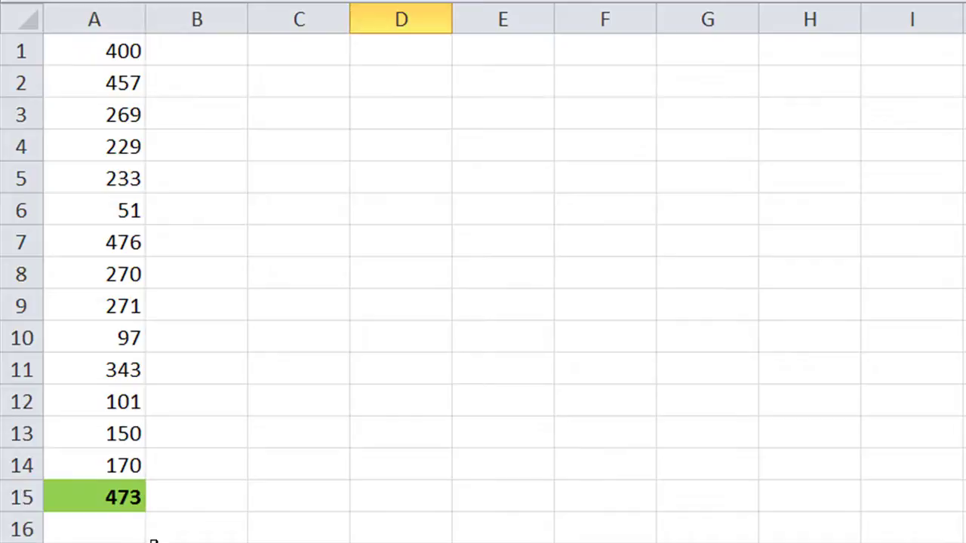
{"action": "key", "text": "Delete"}
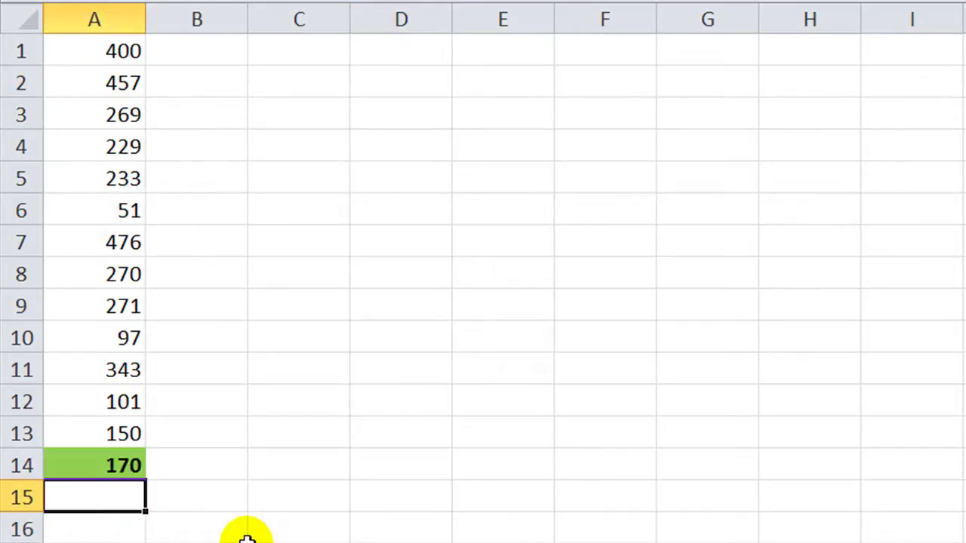
{"action": "left_click_drag", "start_coordinate": [120, 372], "coordinate": [110, 452]}
{"action": "key", "text": "Delete"}
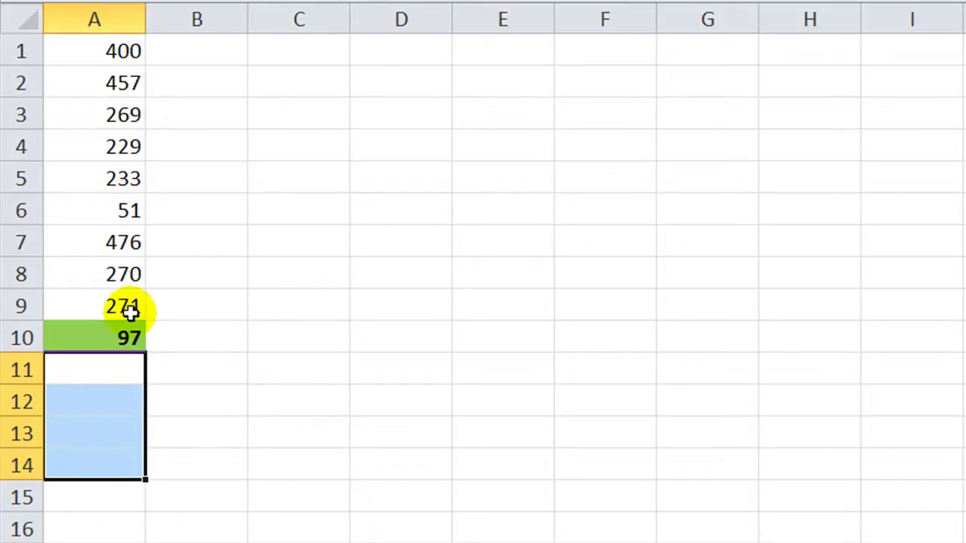
{"action": "left_click", "coordinate": [243, 370]}
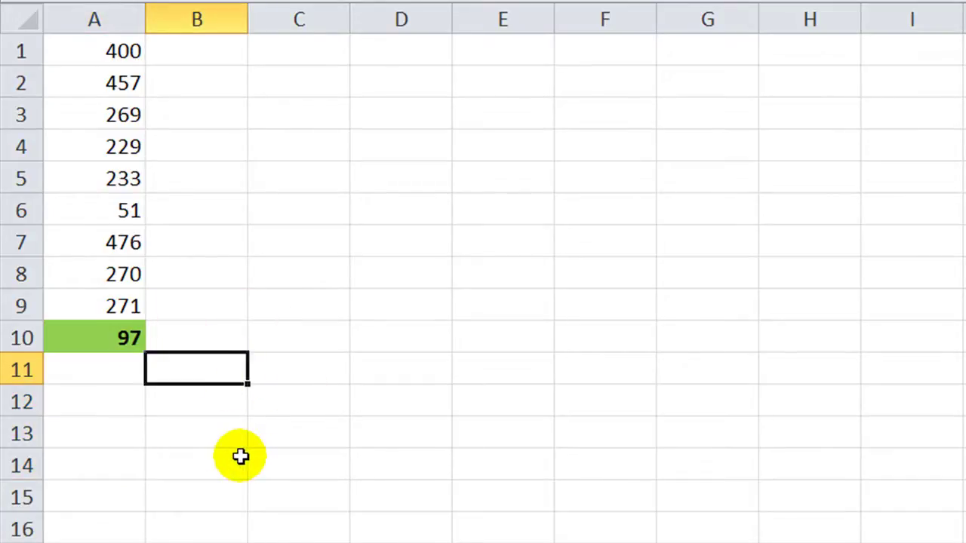
Clear A6:A16 so the green bold highlight moves to 233 in A5
{"action": "left_click", "coordinate": [122, 340]}
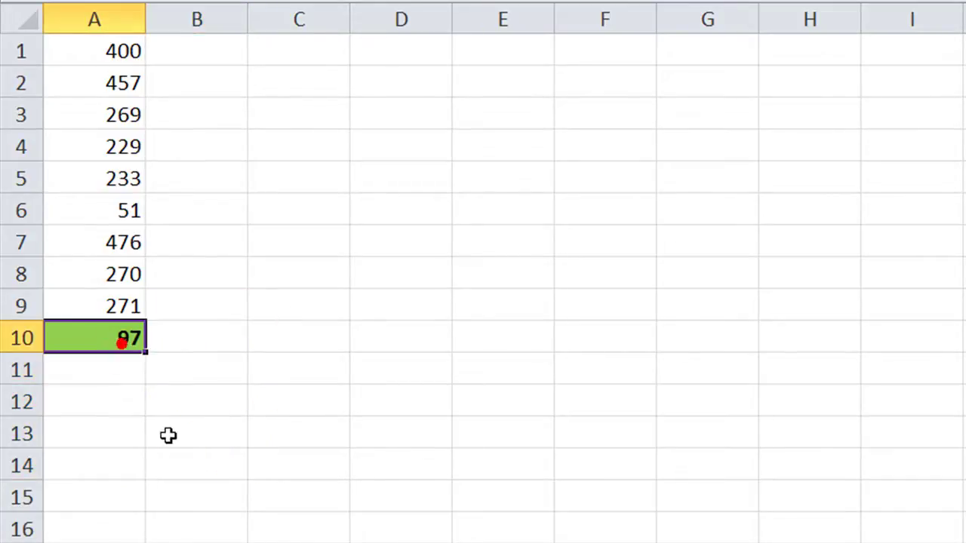
{"action": "left_click_drag", "start_coordinate": [116, 196], "coordinate": [82, 539]}
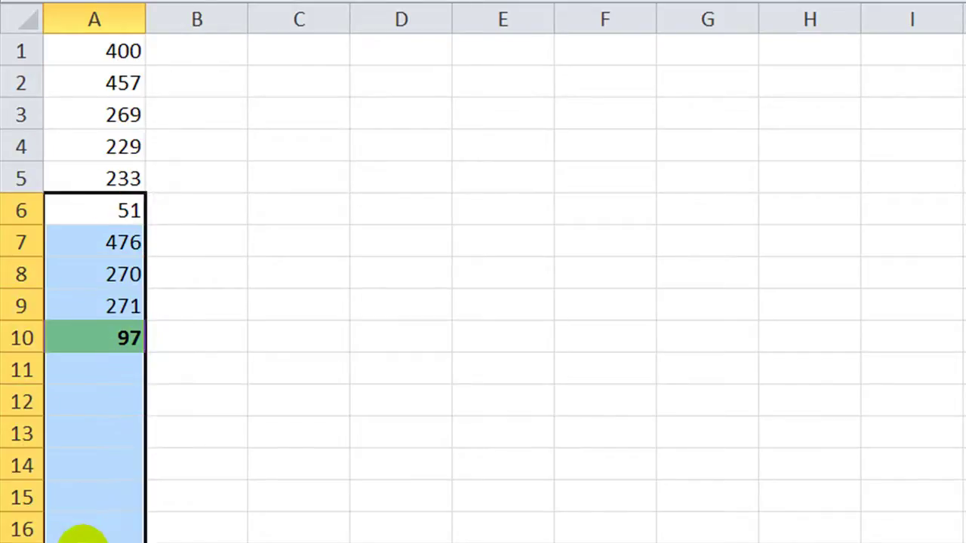
{"action": "key", "text": "Delete"}
{"action": "left_click", "coordinate": [235, 502]}
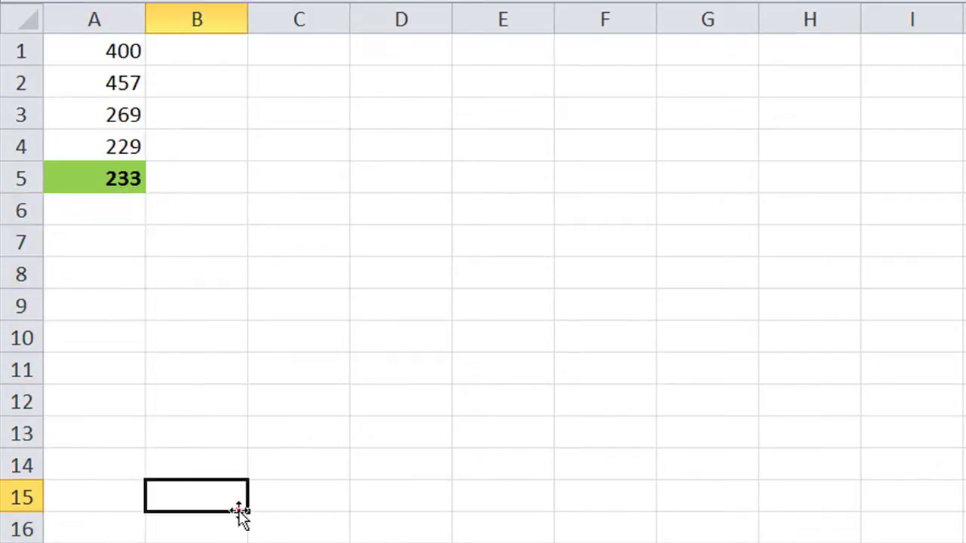
{"action": "left_click", "coordinate": [113, 180]}
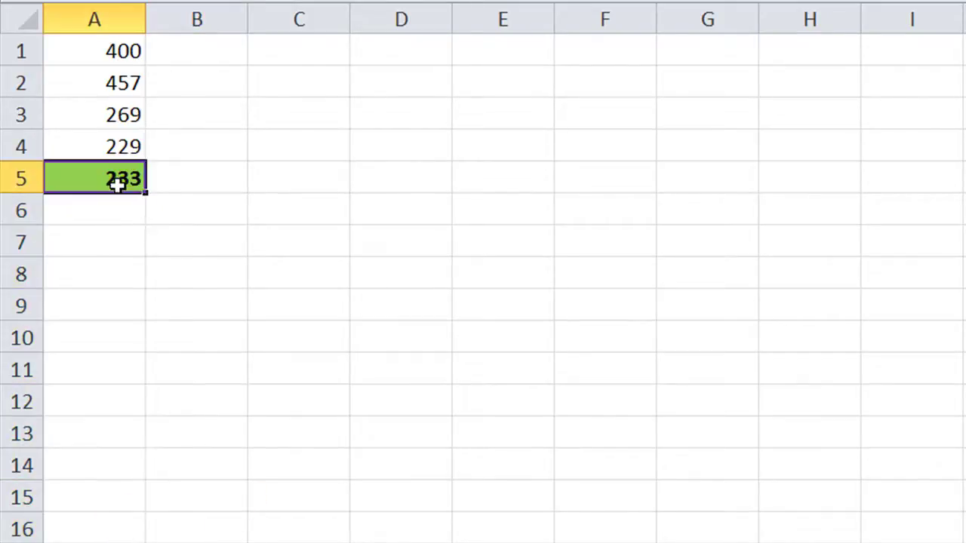
{"action": "left_click", "coordinate": [153, 276]}
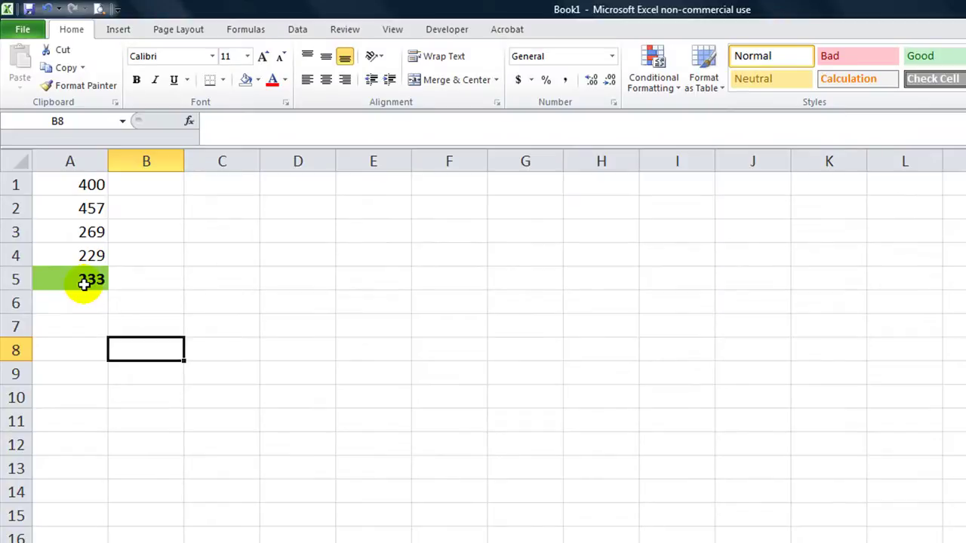
Save As into the Dropbox ExcelVbalsFun Shared Workbooks folder
{"action": "left_click", "coordinate": [26, 29]}
{"action": "left_click", "coordinate": [48, 79]}
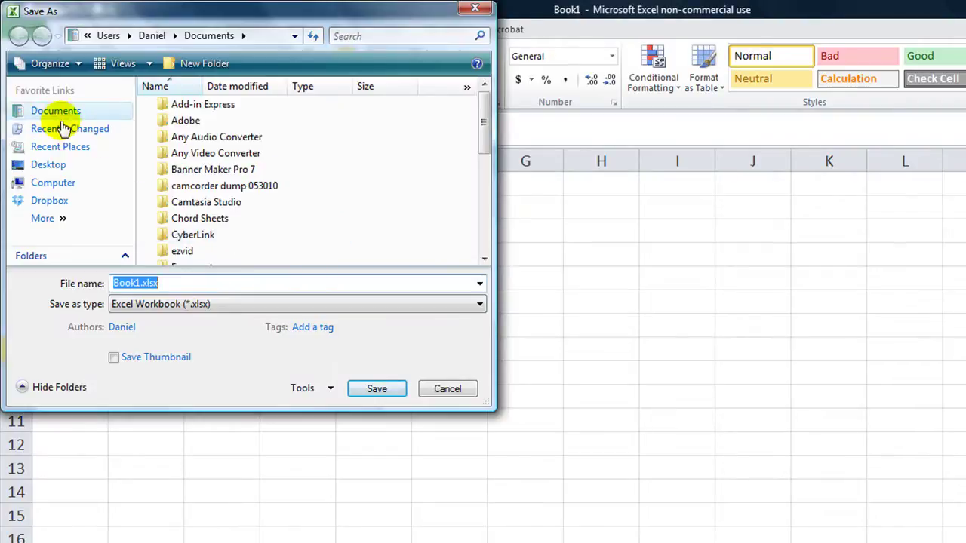
{"action": "left_click", "coordinate": [58, 201]}
{"action": "left_click", "coordinate": [237, 202]}
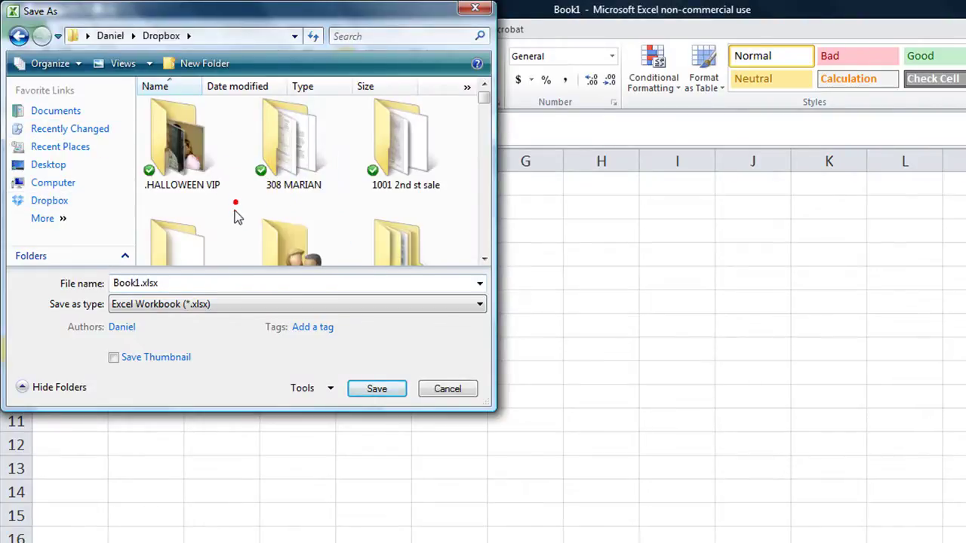
{"action": "scroll", "coordinate": [234, 210], "scroll_direction": "down", "scroll_amount": 1}
{"action": "scroll", "coordinate": [231, 204], "scroll_direction": "down", "scroll_amount": 2}
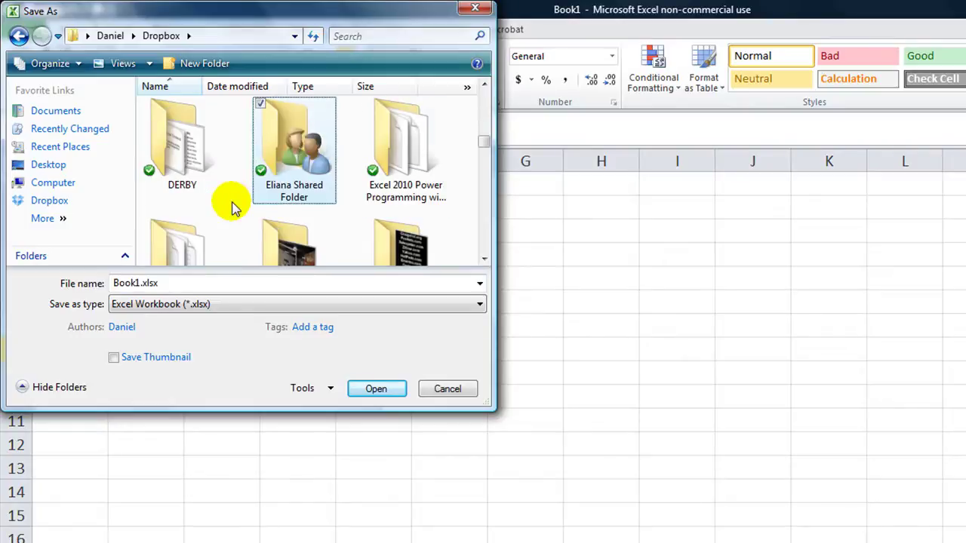
{"action": "scroll", "coordinate": [231, 205], "scroll_direction": "down", "scroll_amount": 1}
{"action": "double_click", "coordinate": [170, 166]}
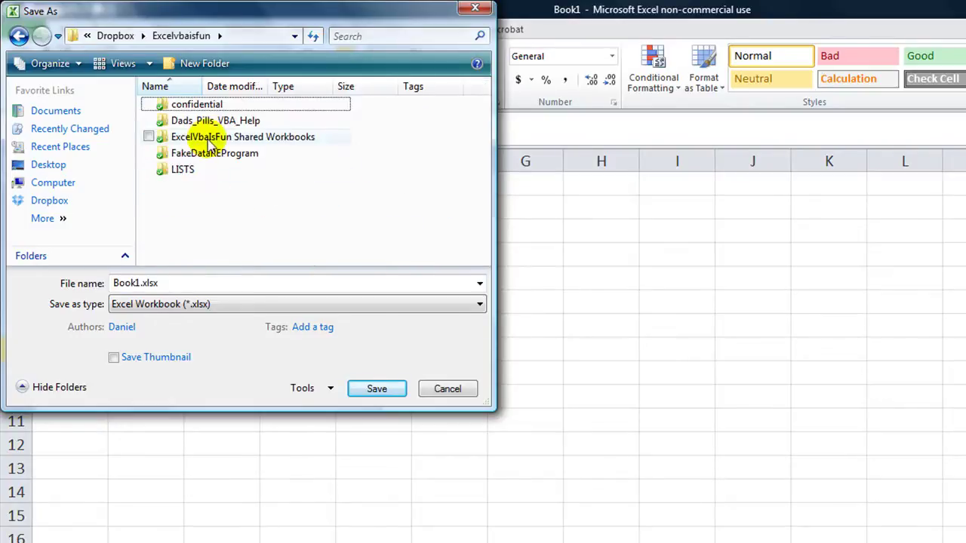
{"action": "double_click", "coordinate": [173, 135]}
Save as an Excel Workbook (*.xlsx) named 'Last Cell Highlighted'
{"action": "left_click", "coordinate": [219, 304]}
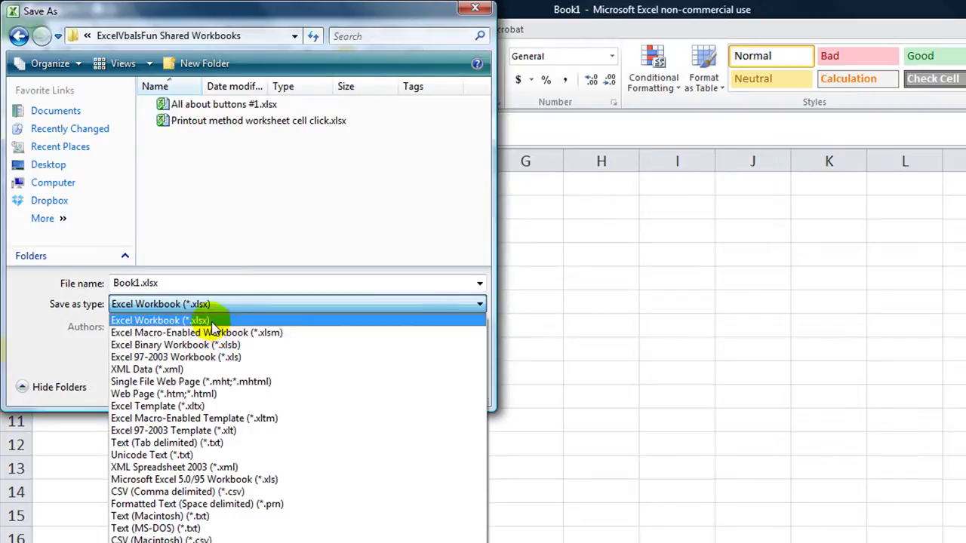
{"action": "left_click", "coordinate": [209, 320]}
{"action": "left_click", "coordinate": [245, 285]}
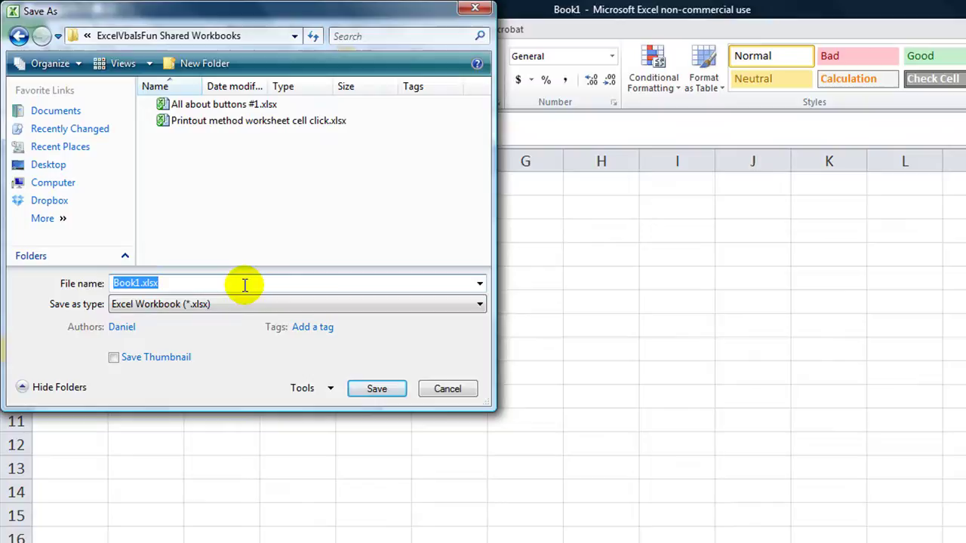
{"action": "type", "text": "Last Cell H"}
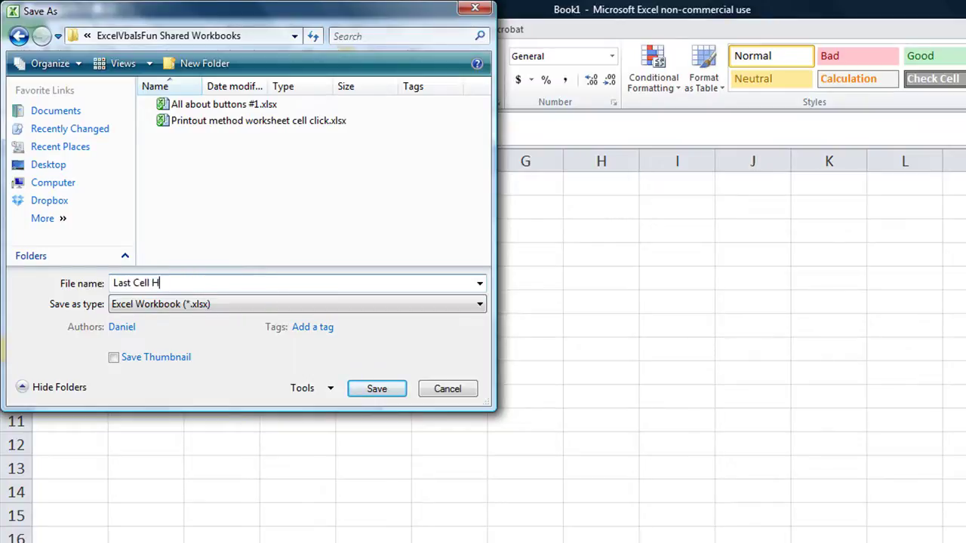
{"action": "type", "text": "ighlighted"}
{"action": "left_click", "coordinate": [379, 398]}
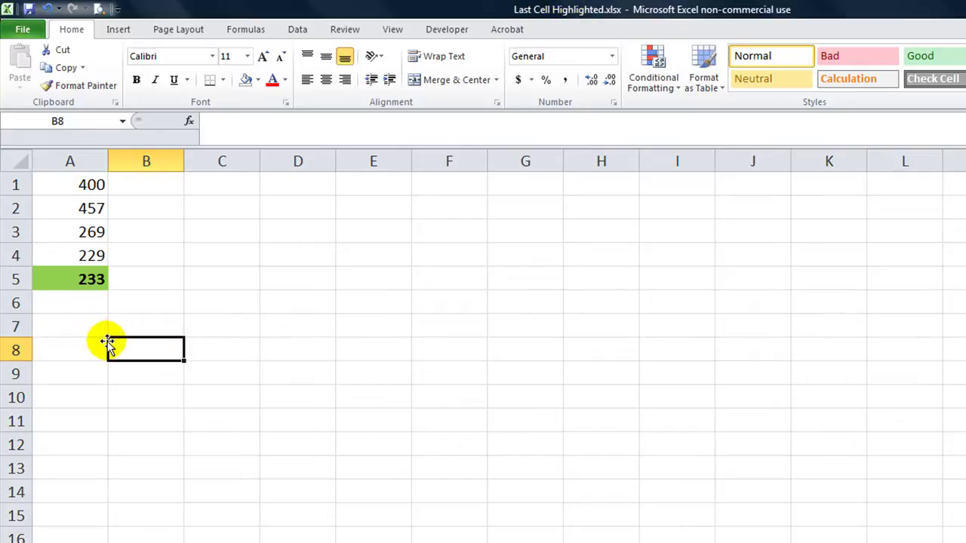
Select the empty cells A6:A15 and start a RANDBETWEEN formula from the =rand suggestions
{"action": "left_click_drag", "start_coordinate": [76, 301], "coordinate": [65, 517]}
{"action": "type", "text": "=rand"}
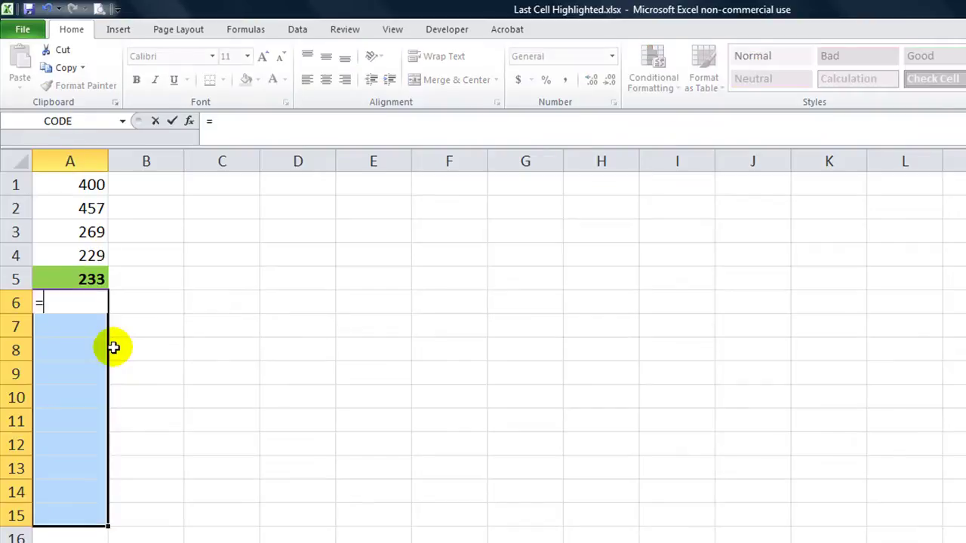
{"action": "double_click", "coordinate": [112, 339]}
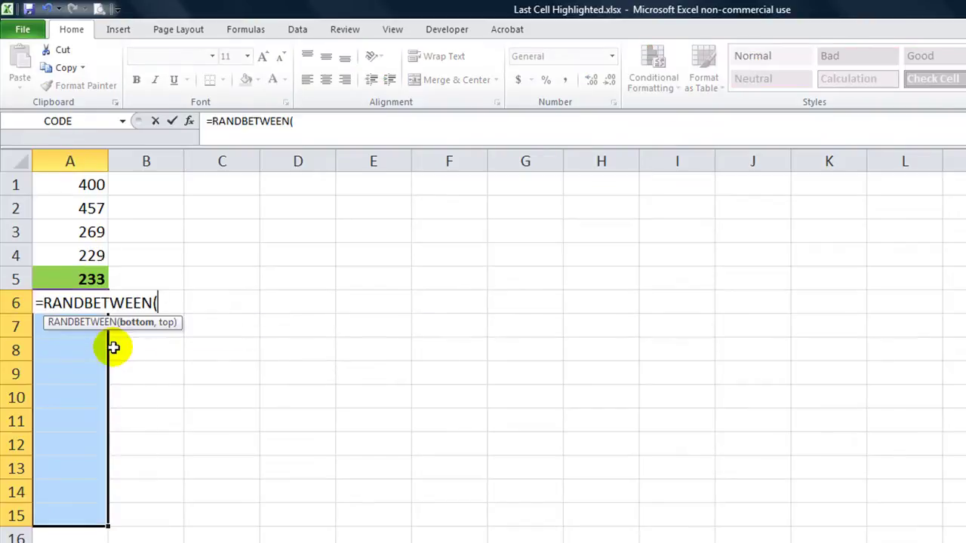